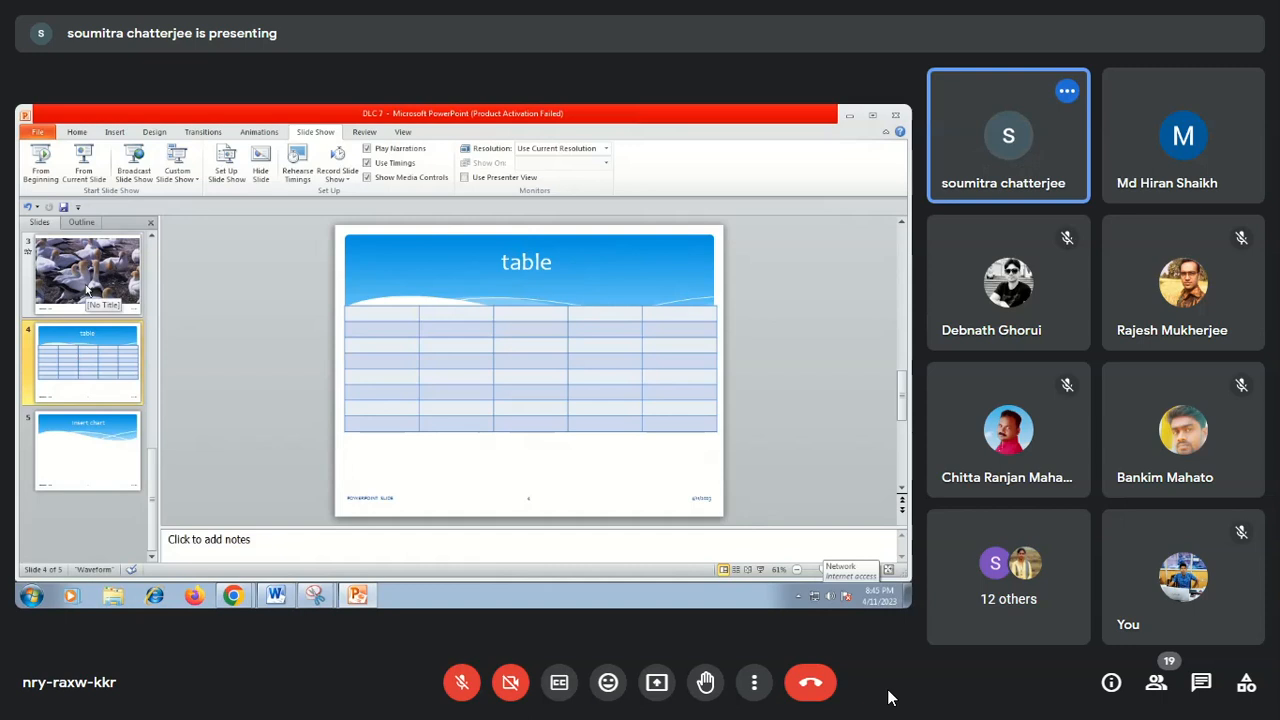
Show the "Insert chart" slide and return to the "table" slide.
click(80, 446)
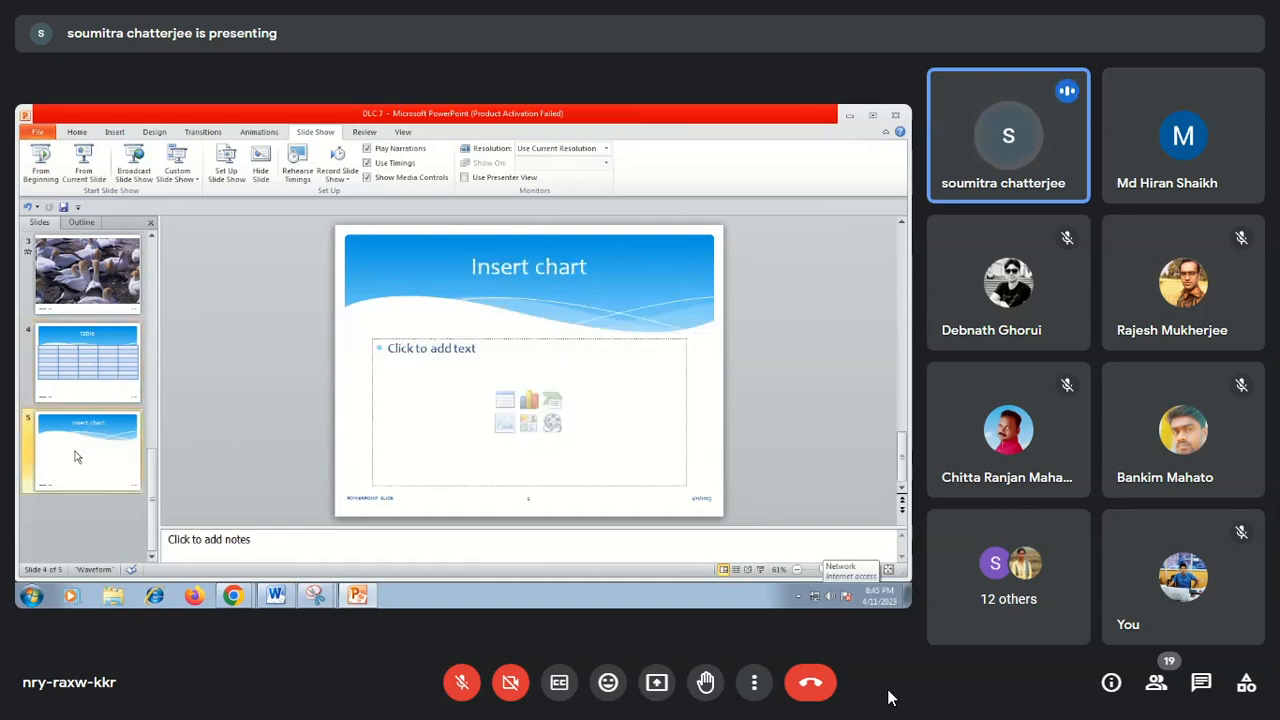
click(77, 390)
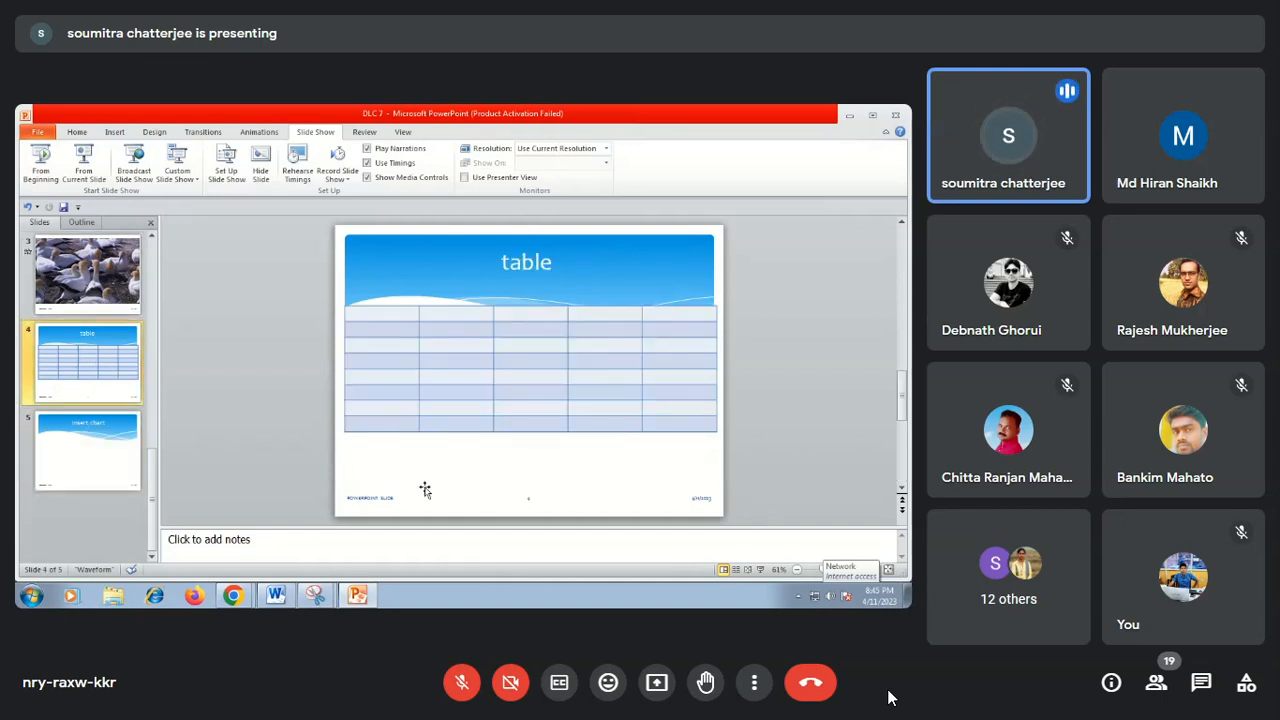
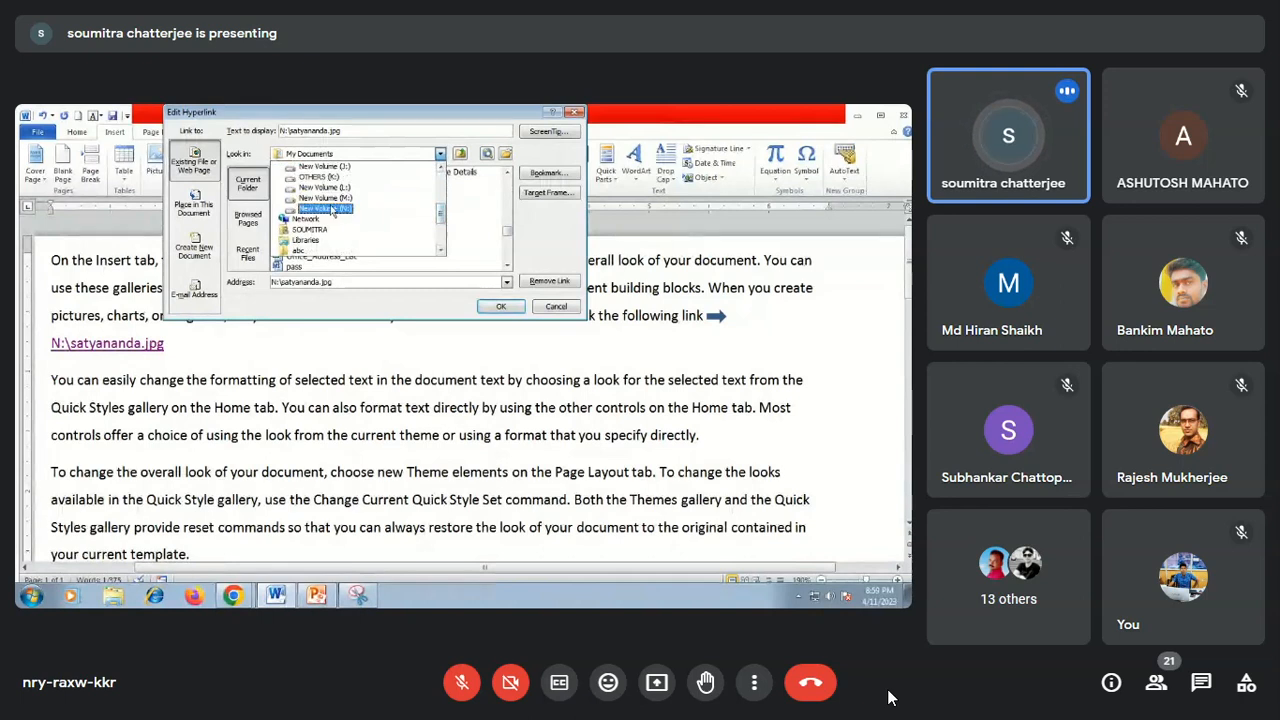
Retarget the hyperlink in the first paragraph to the WORKER DATABASE file on New Volume (N:).
click(333, 210)
drag(506, 186, 507, 258)
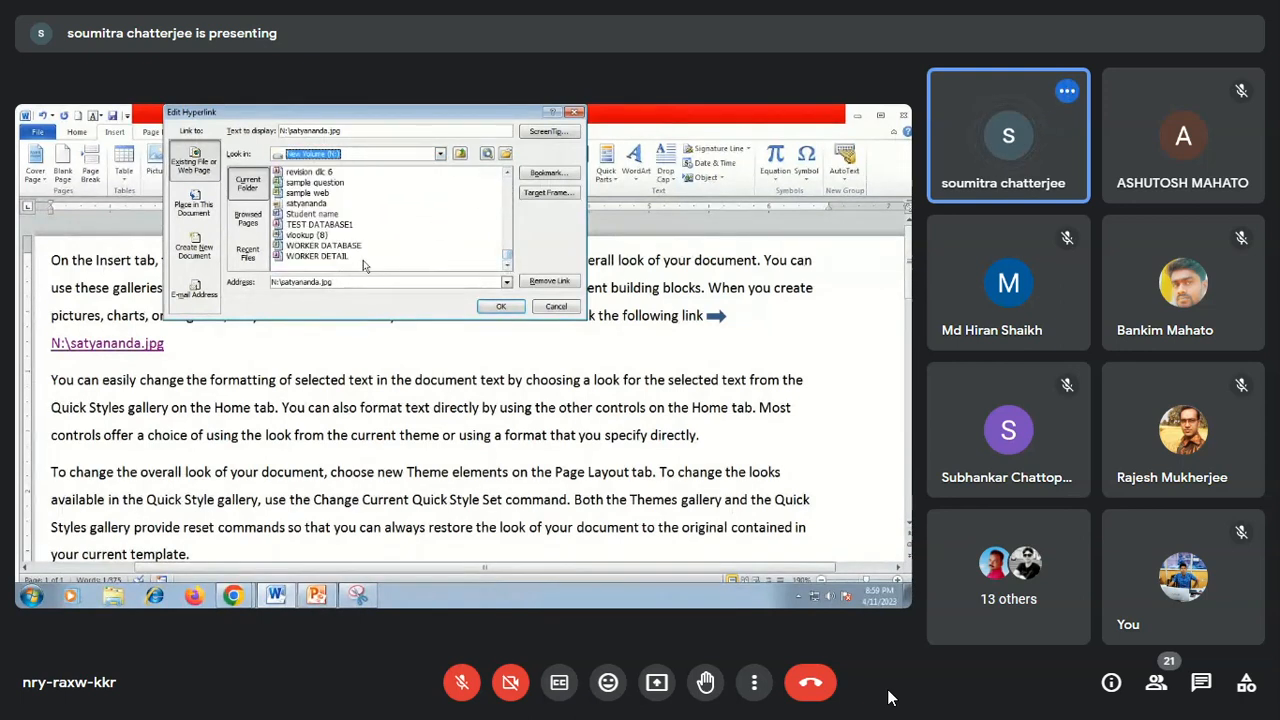
click(310, 245)
click(501, 307)
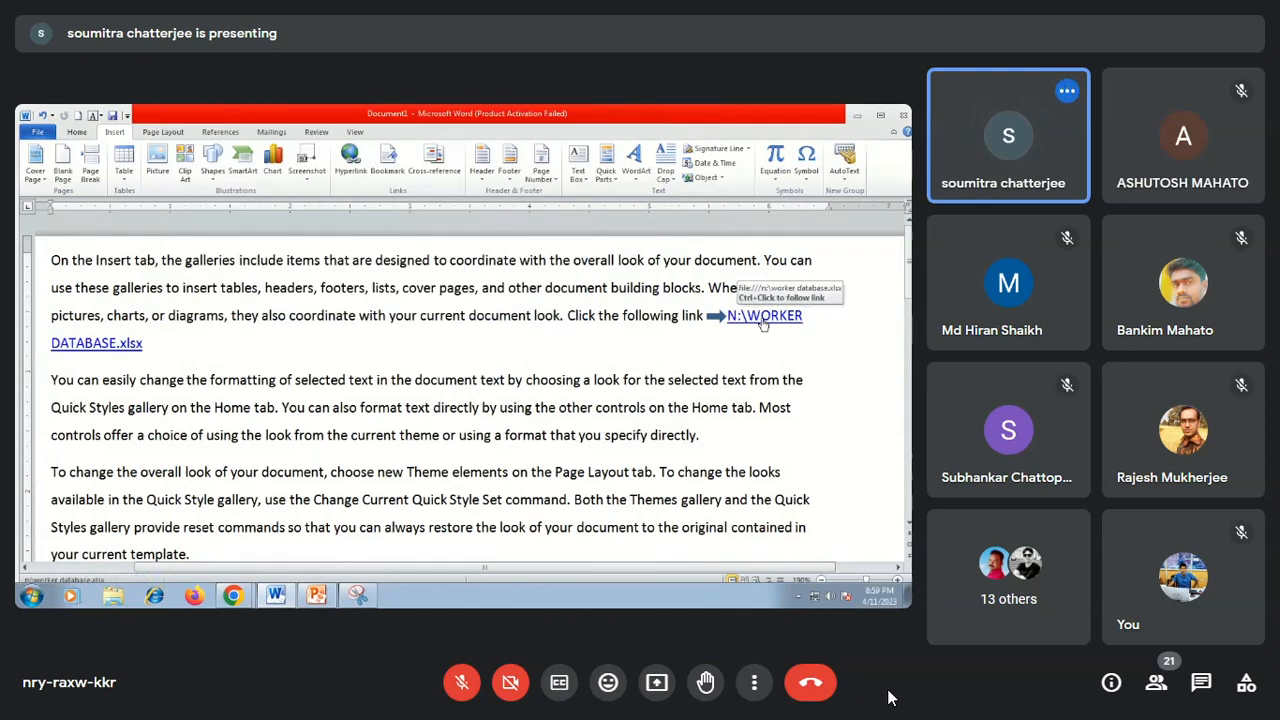
Follow the WORKER DATABASE.xlsx link, allowing it to open, and close the workbook to return to the document.
ctrl+click(762, 320)
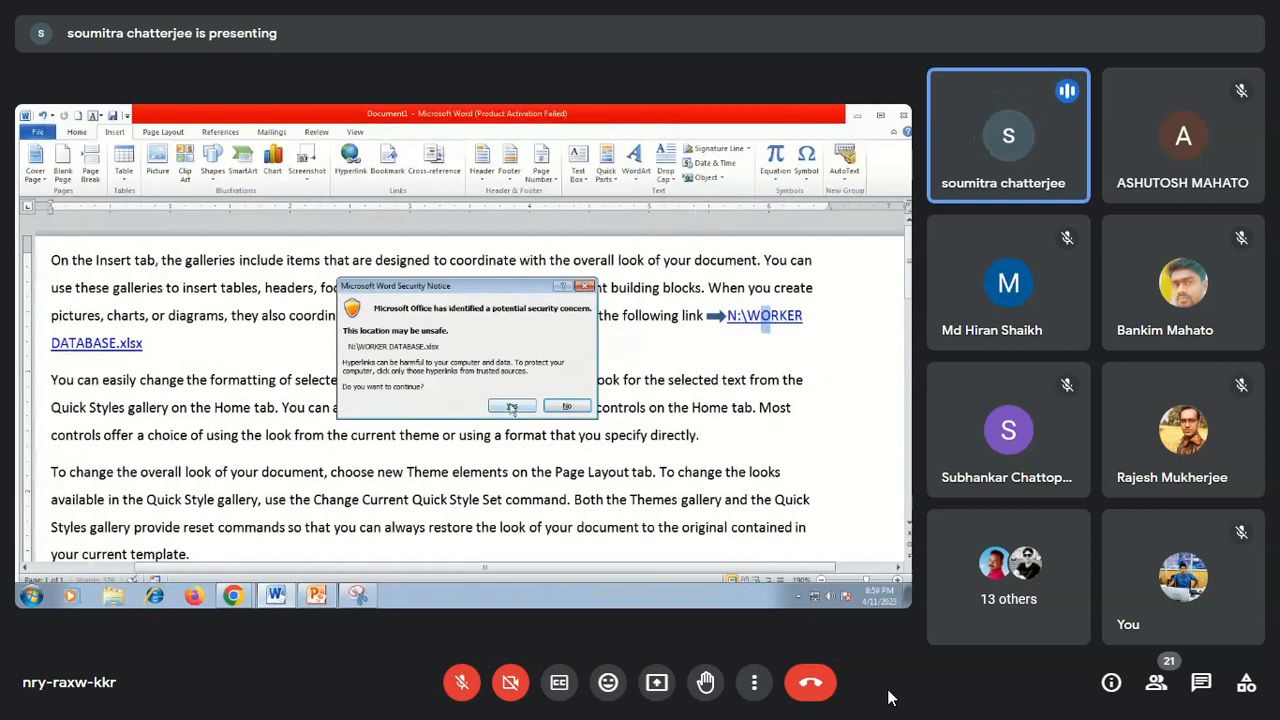
click(515, 408)
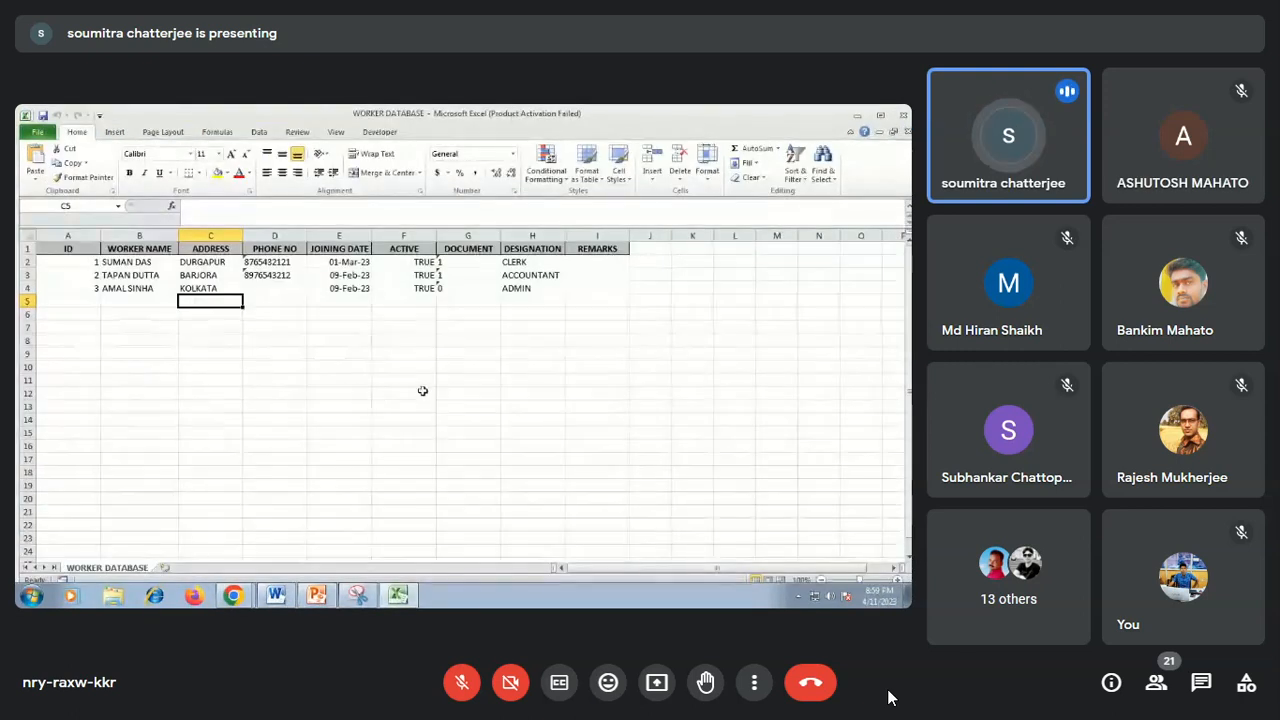
click(903, 115)
click(168, 352)
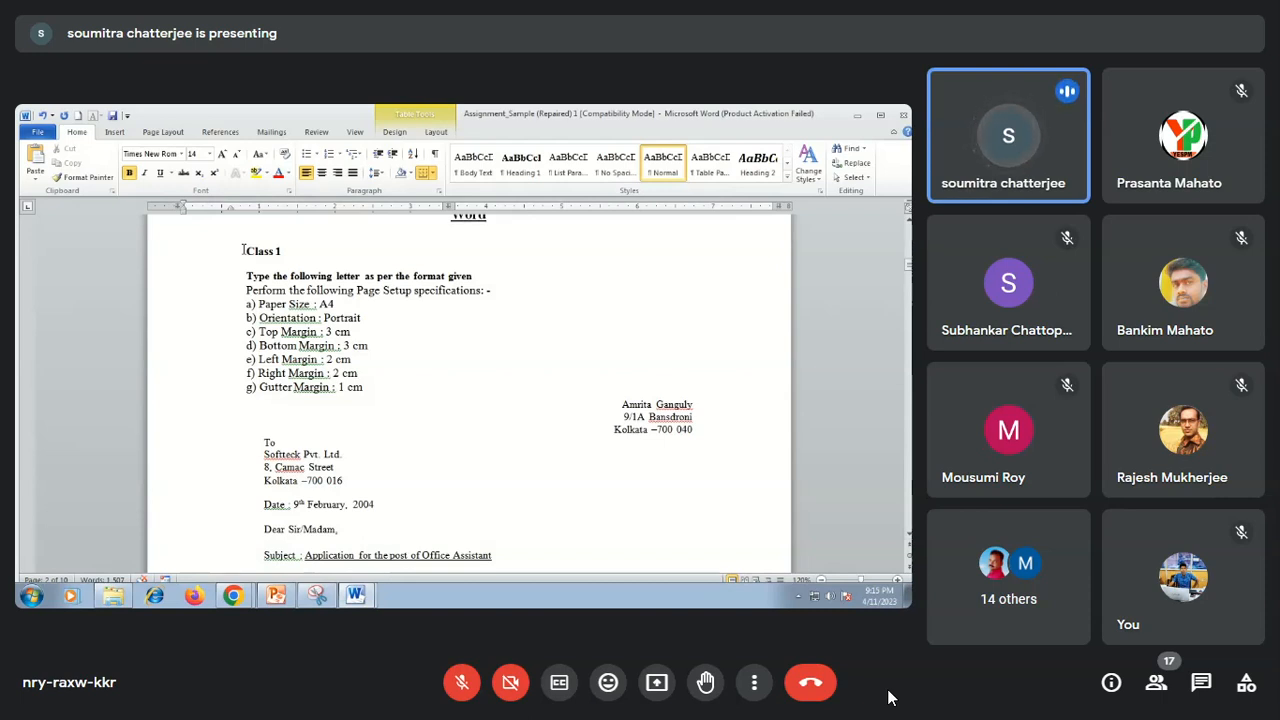
Select the "Class 1" heading text above the letter-typing exercise.
drag(244, 251, 285, 250)
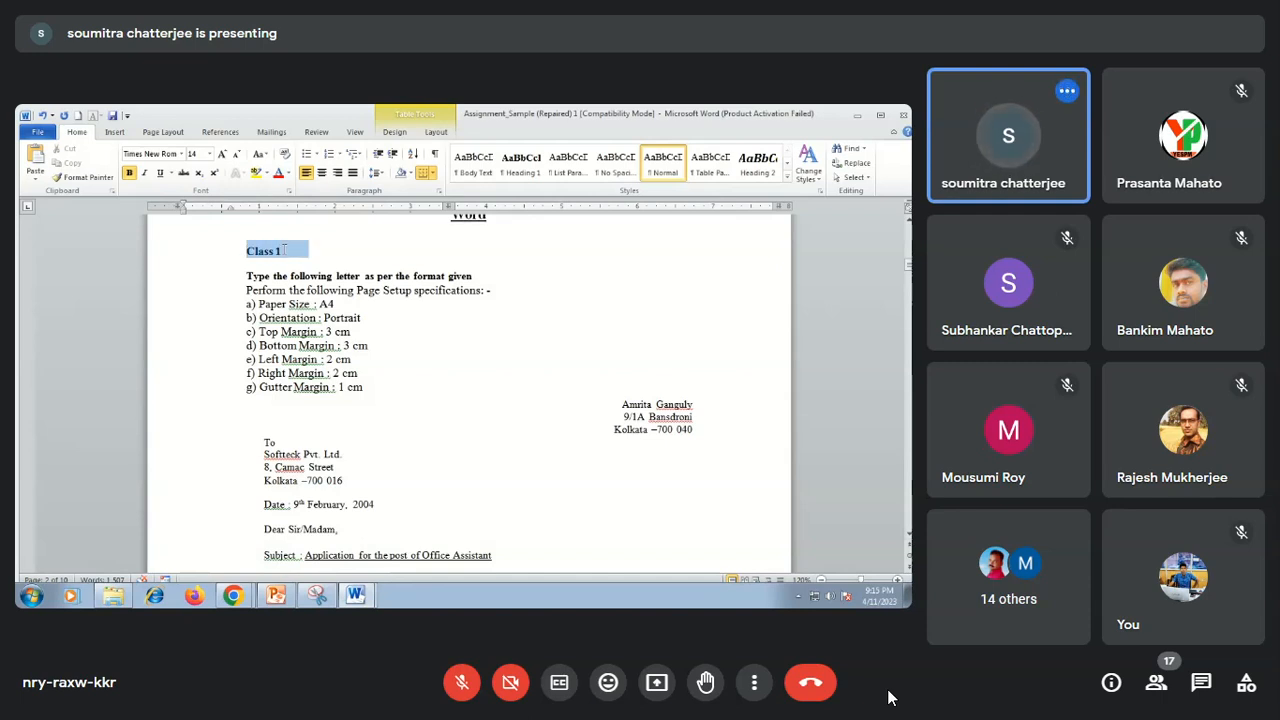
drag(284, 250, 285, 251)
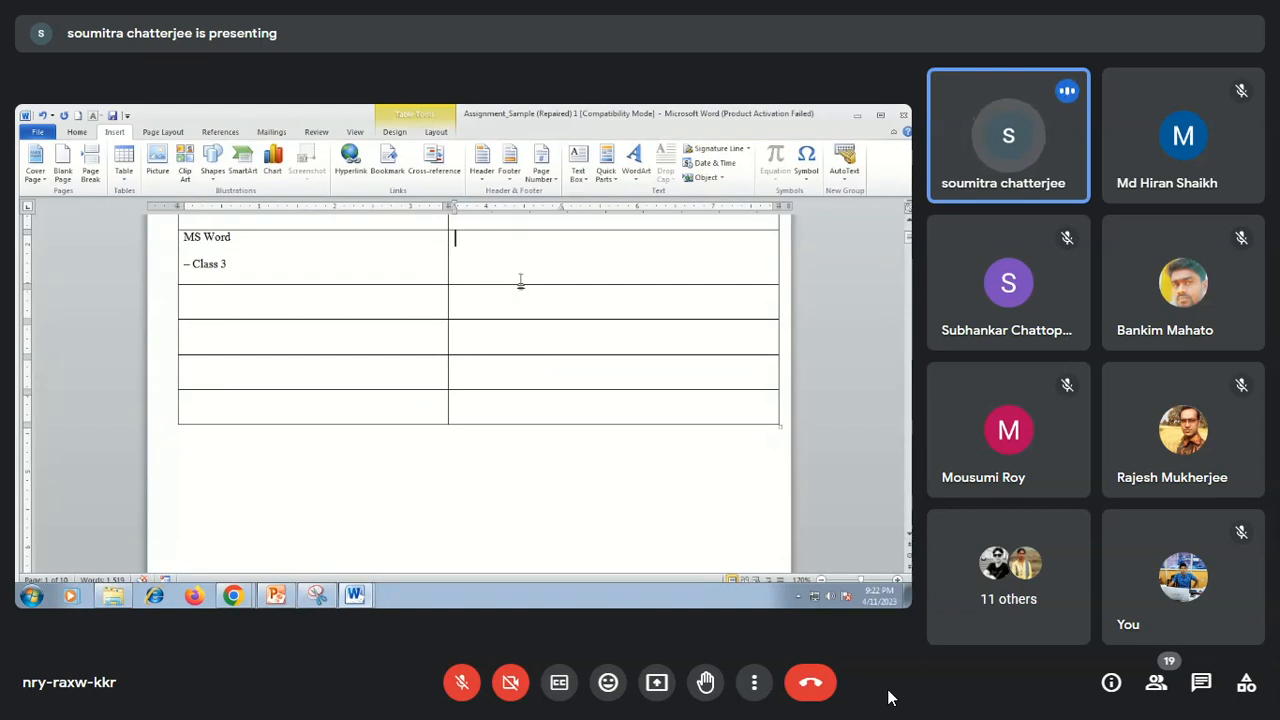
Insert a page number cross-reference to the heading "MS Word – Class 3" in that row's PAGE NO cell.
click(440, 178)
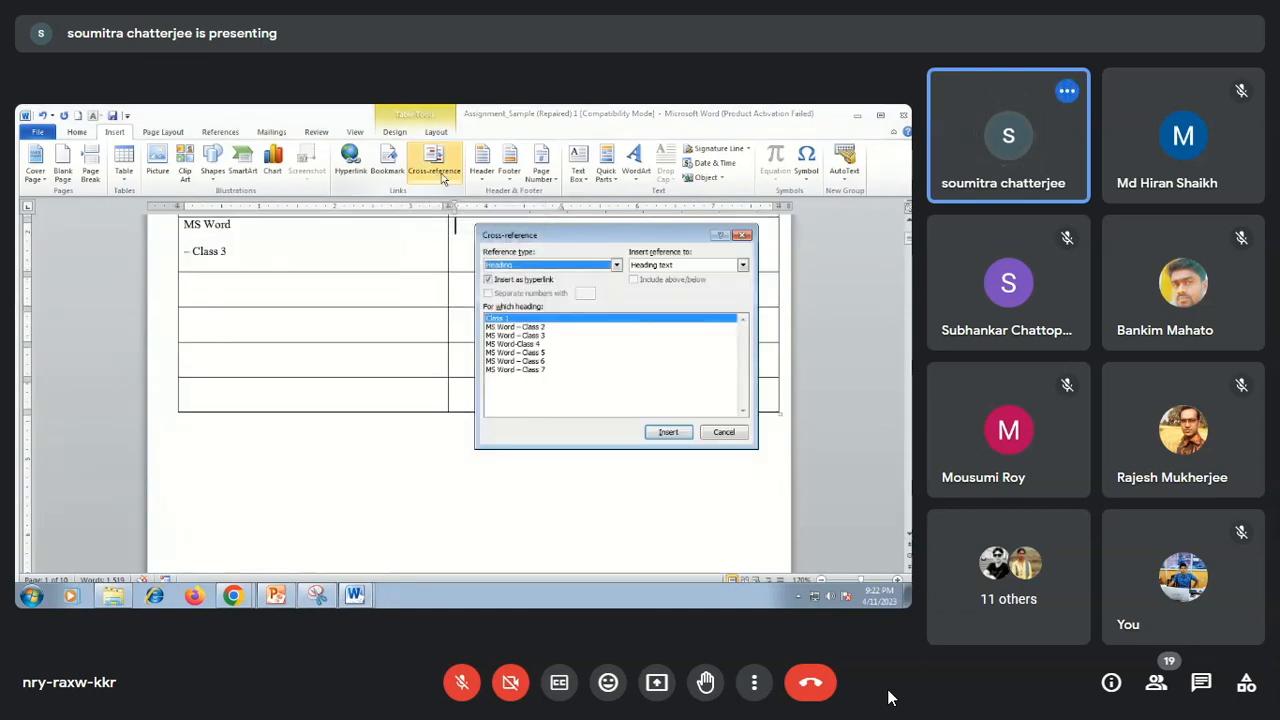
click(555, 336)
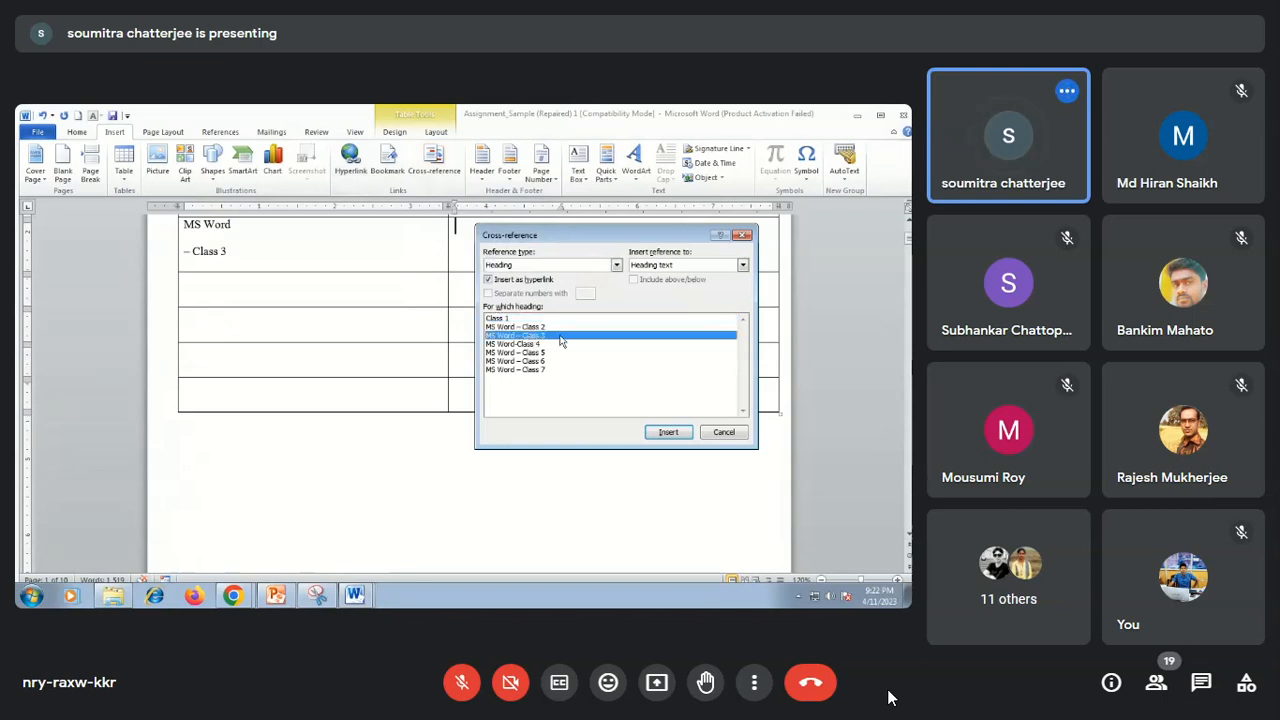
click(744, 265)
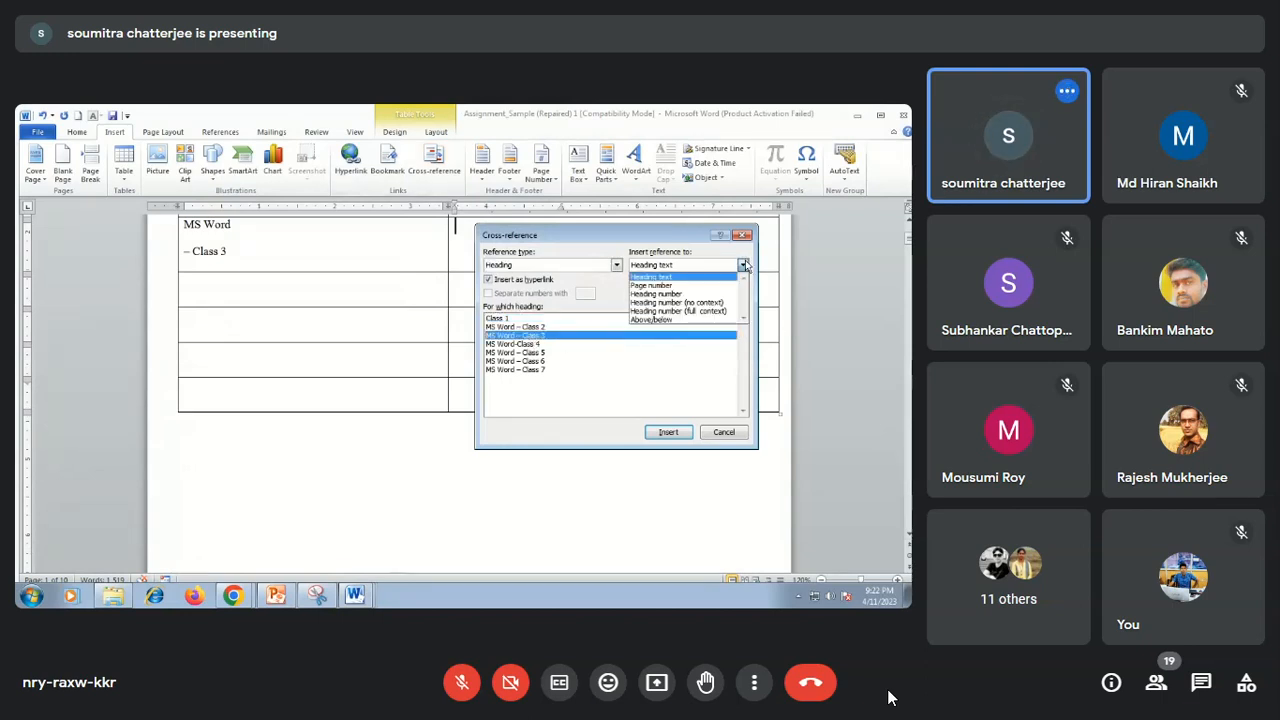
click(663, 287)
click(665, 434)
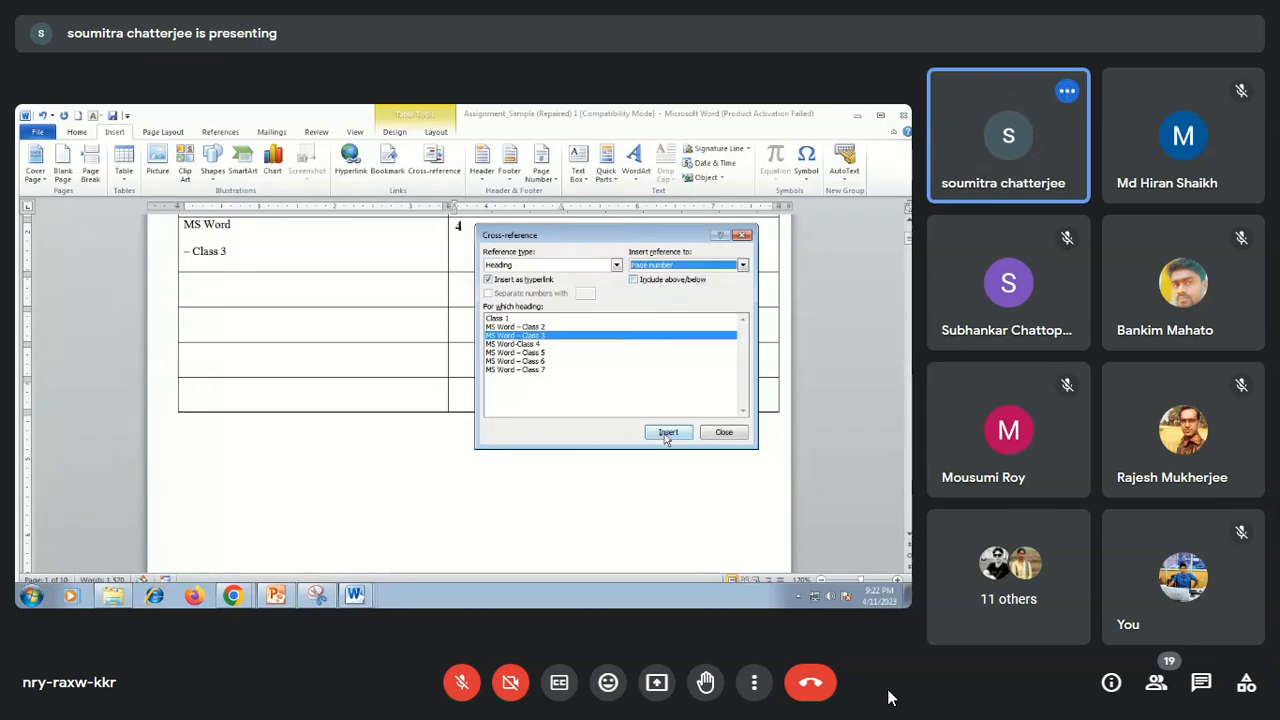
click(723, 432)
Insert a heading text cross-reference to "MS Word-Class 4" in the next empty TOPIC cell.
click(236, 286)
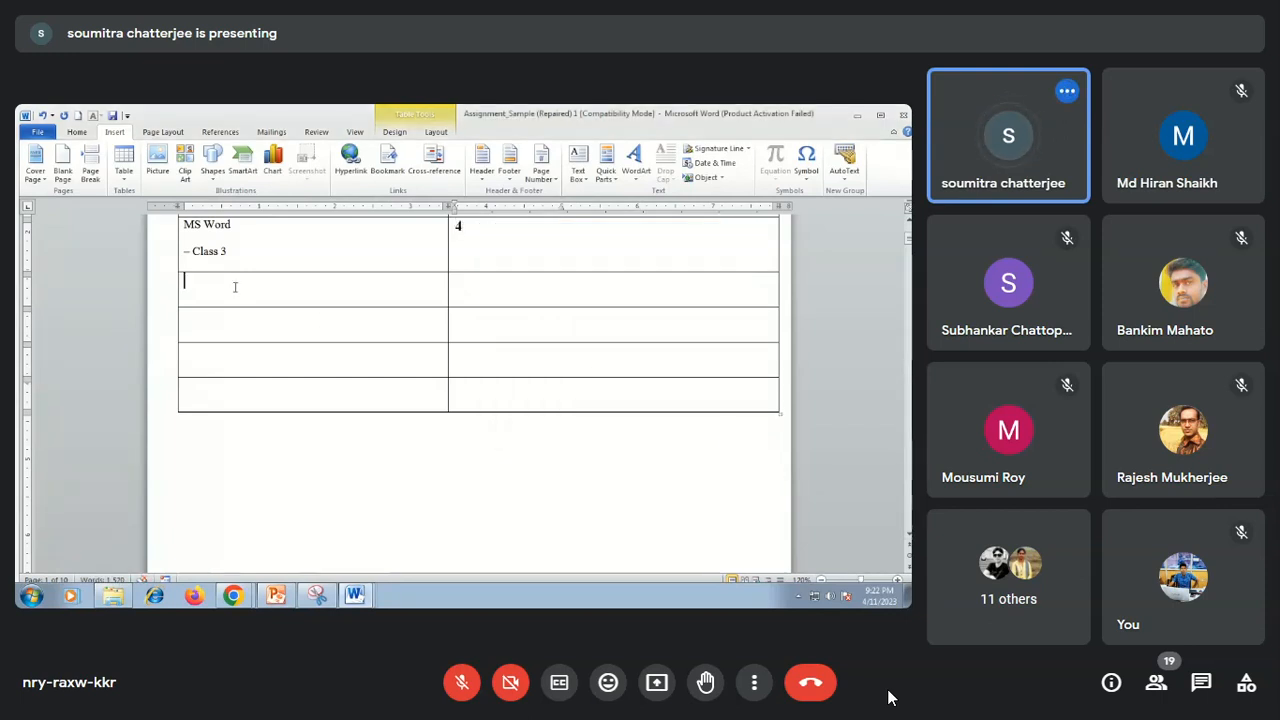
click(433, 160)
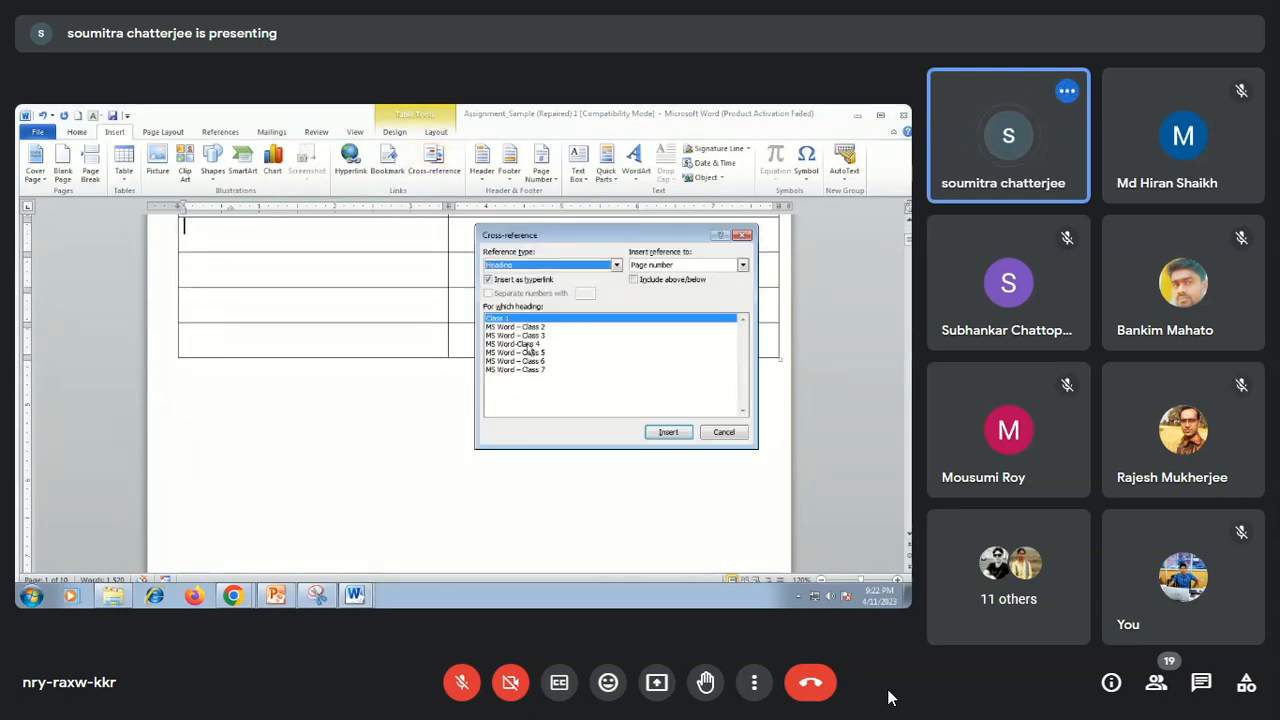
click(530, 344)
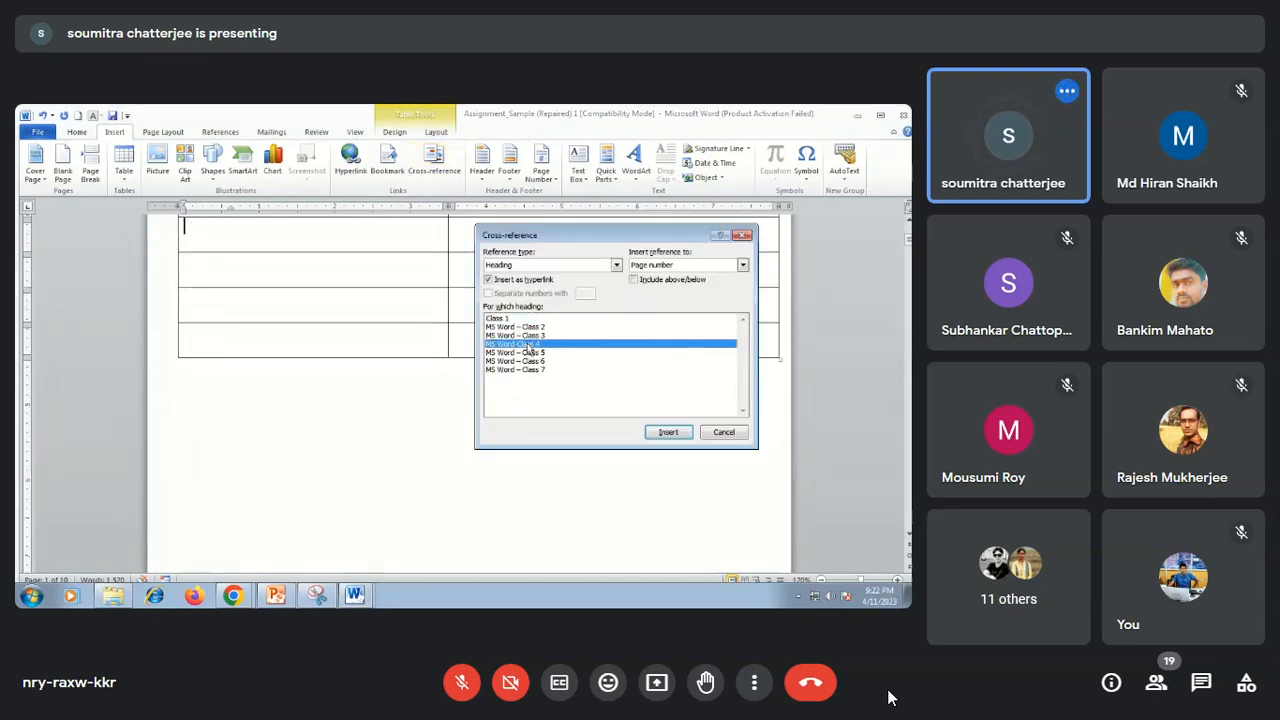
click(742, 265)
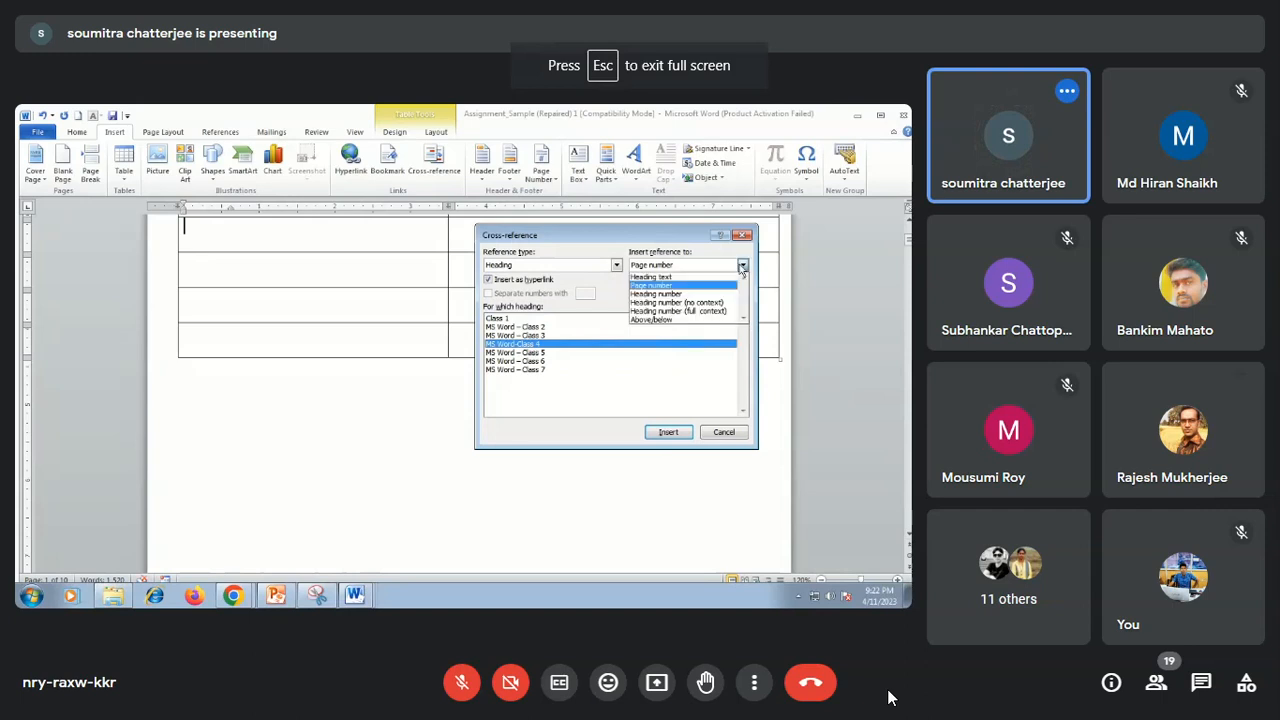
click(678, 277)
click(667, 433)
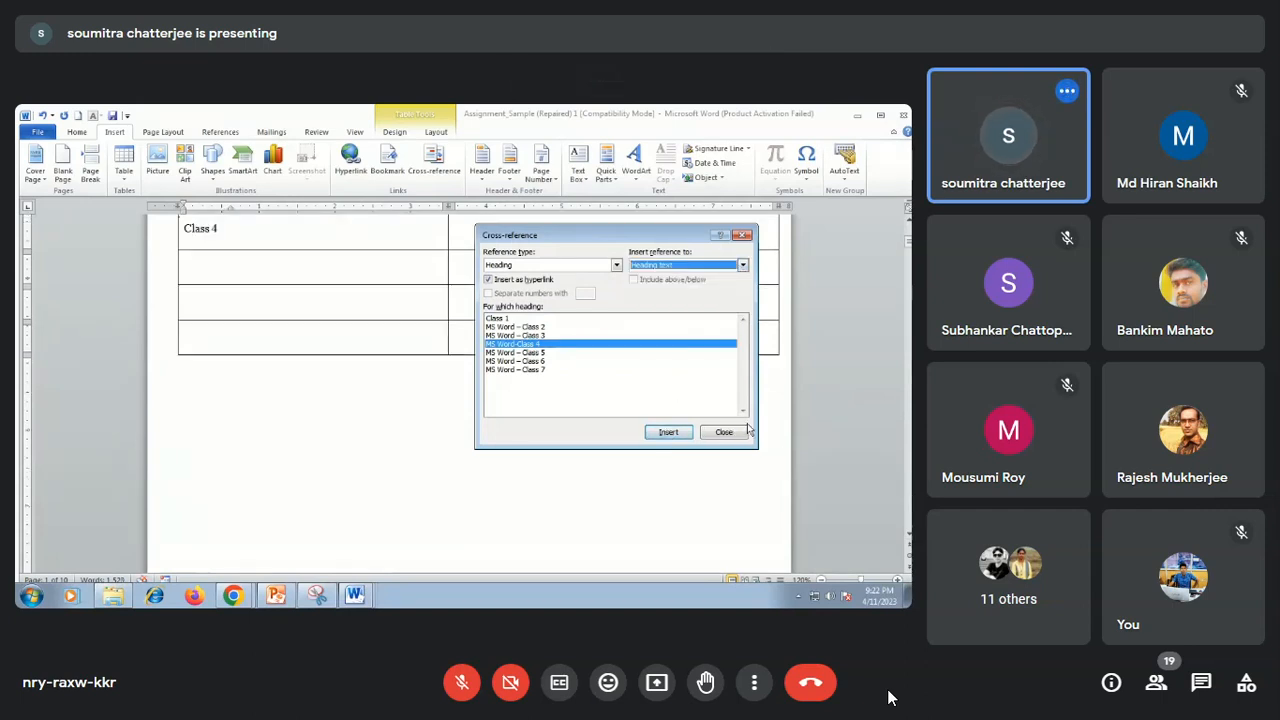
click(723, 432)
scroll(537, 254, up, 1)
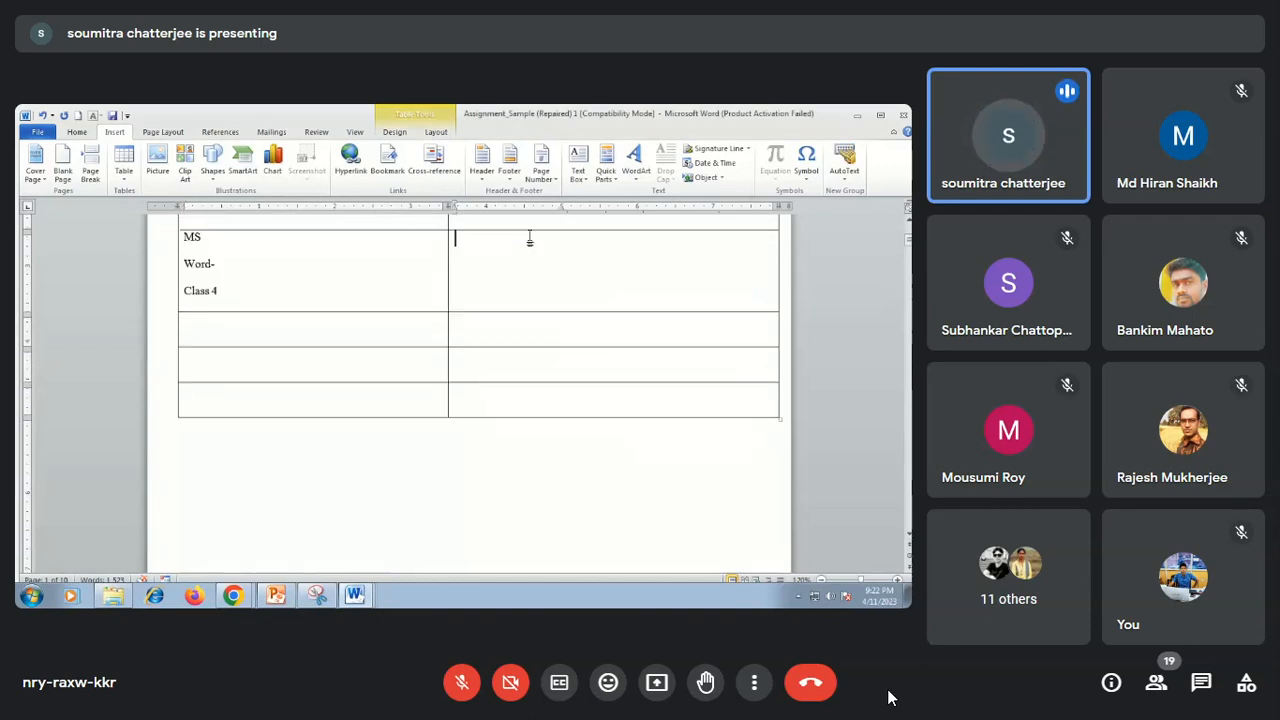
Insert a page number cross-reference to the heading "MS Word-Class 4" in that row's PAGE NO cell.
click(430, 172)
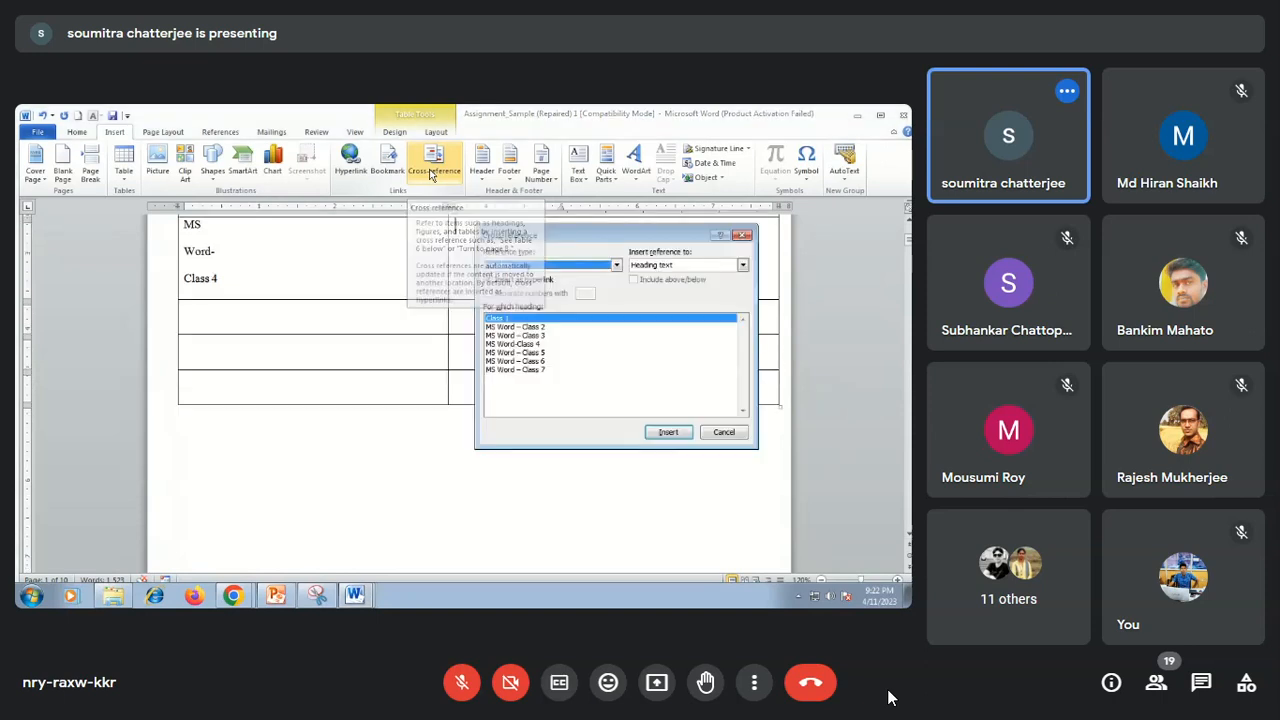
click(528, 344)
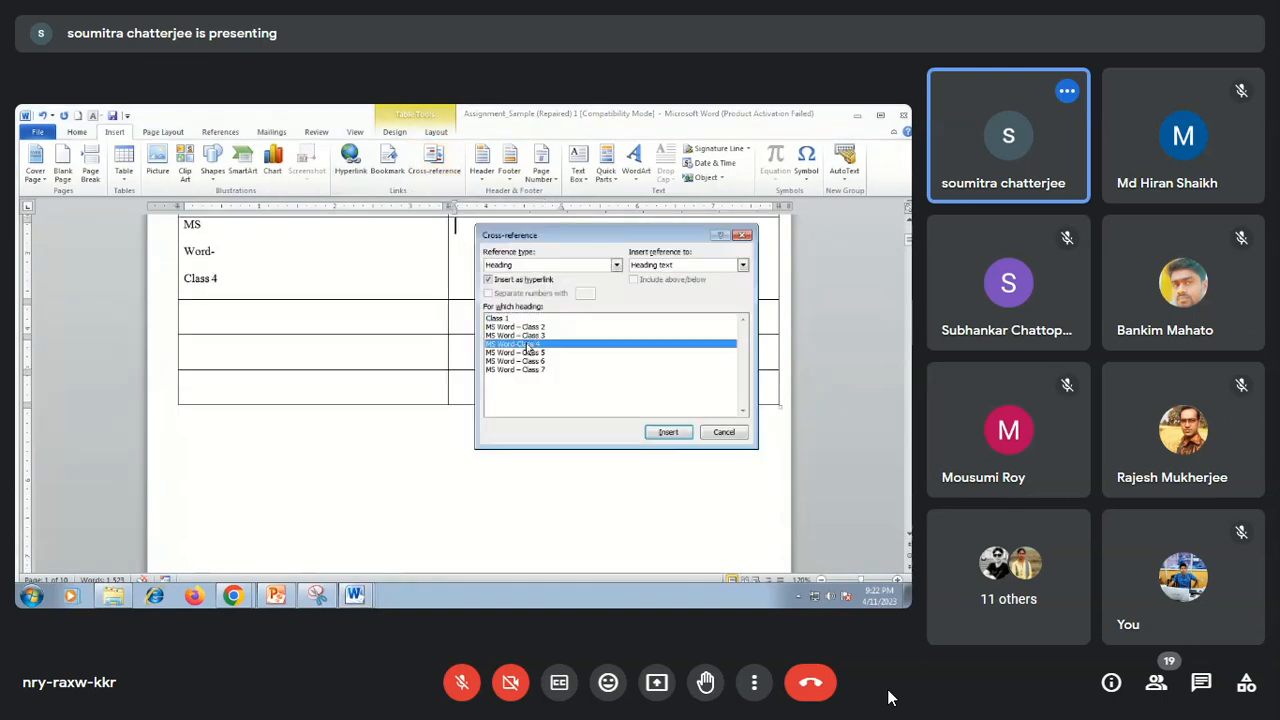
click(743, 265)
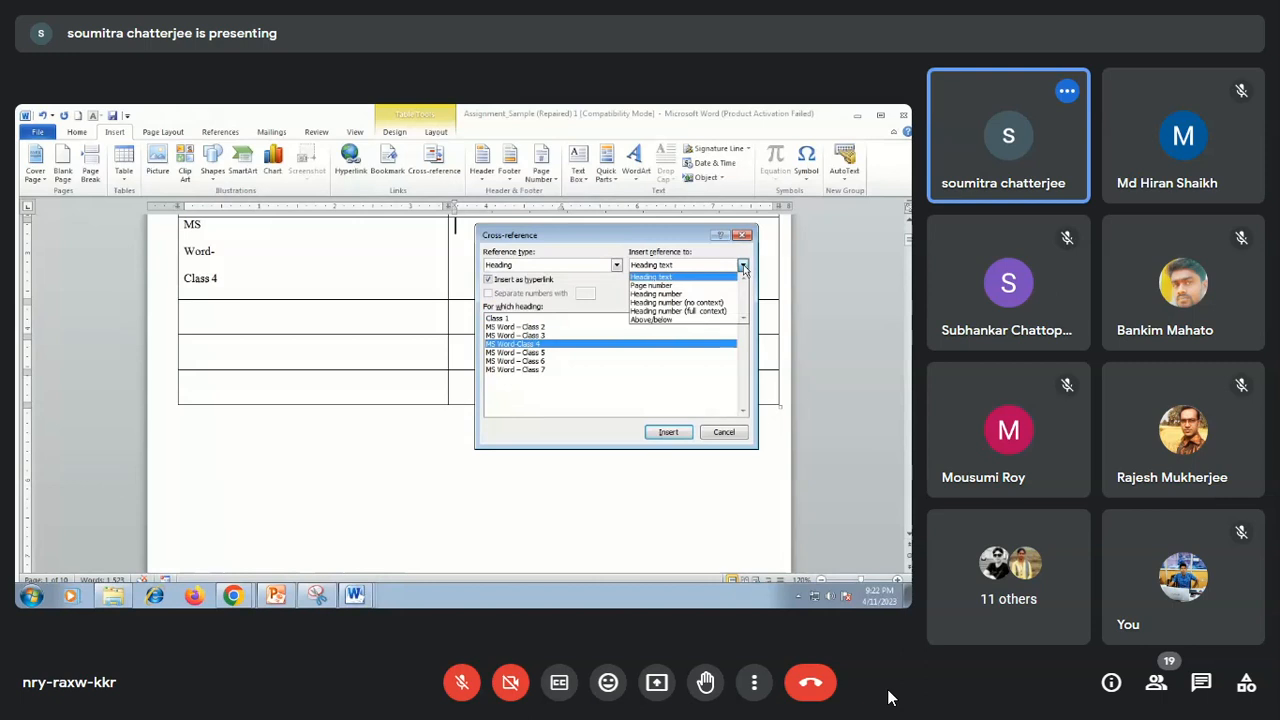
click(664, 287)
click(668, 431)
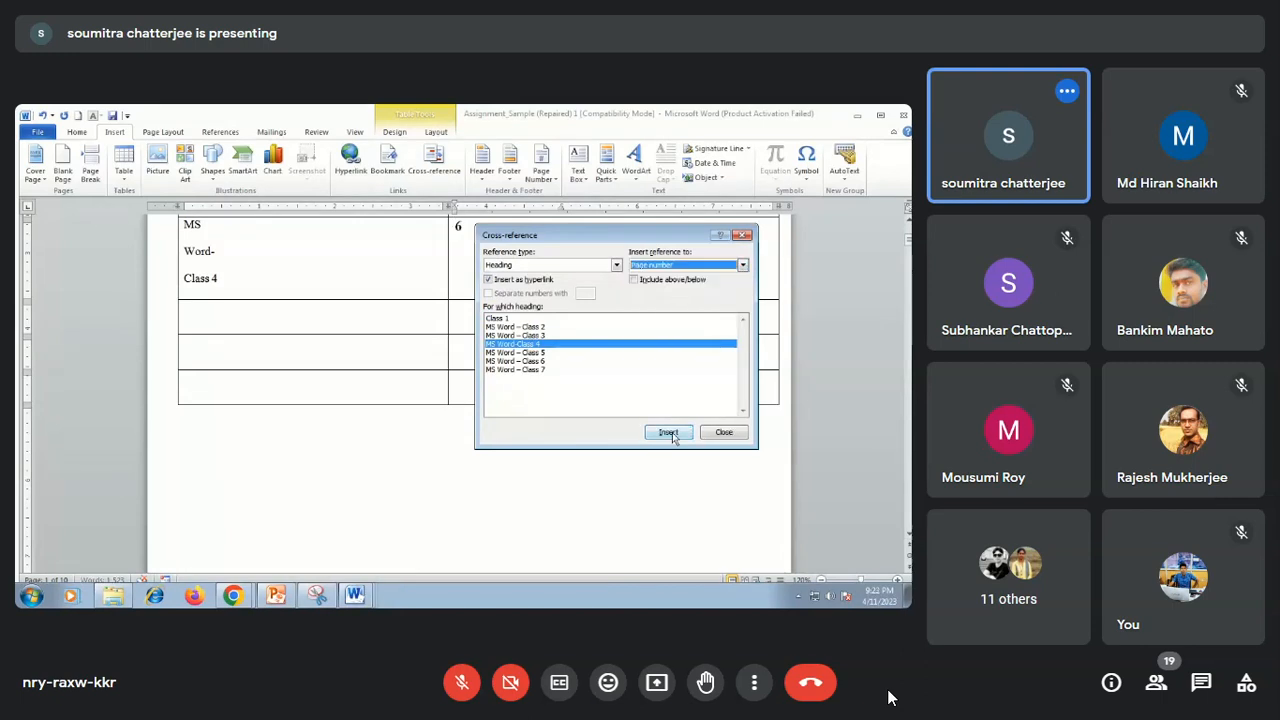
click(726, 432)
scroll(480, 356, up, 5)
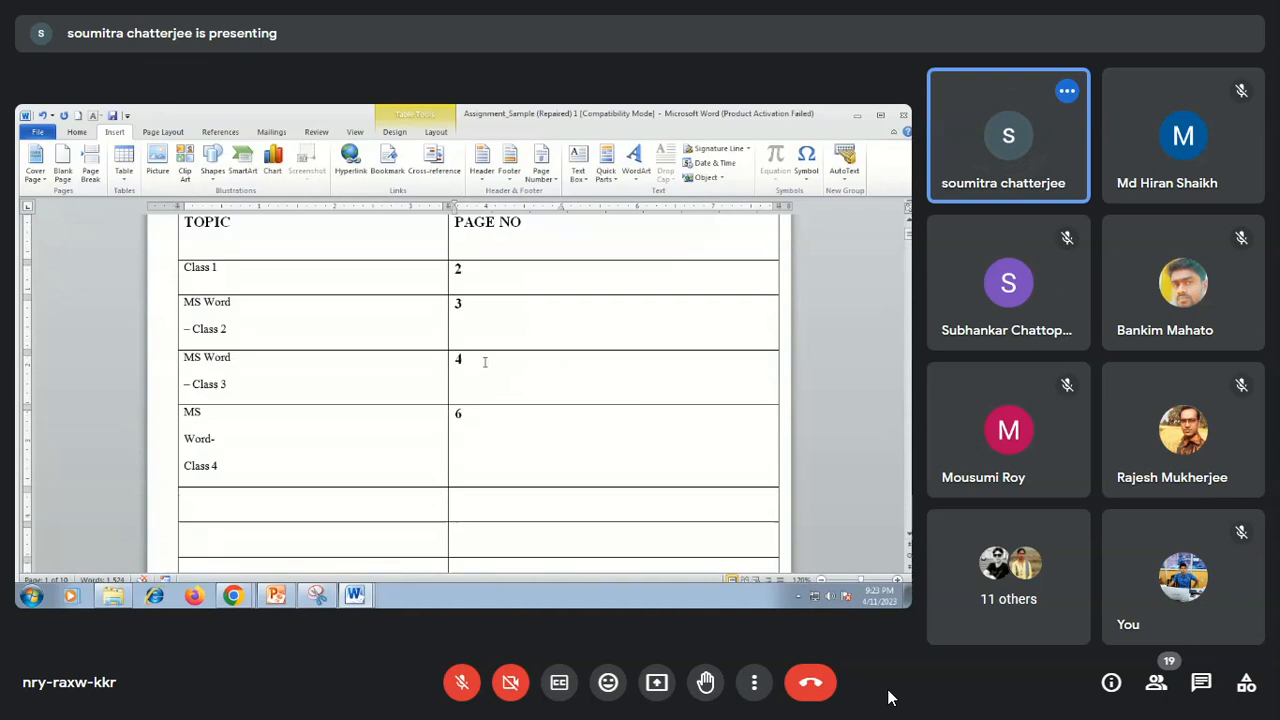
scroll(496, 382, down, 3)
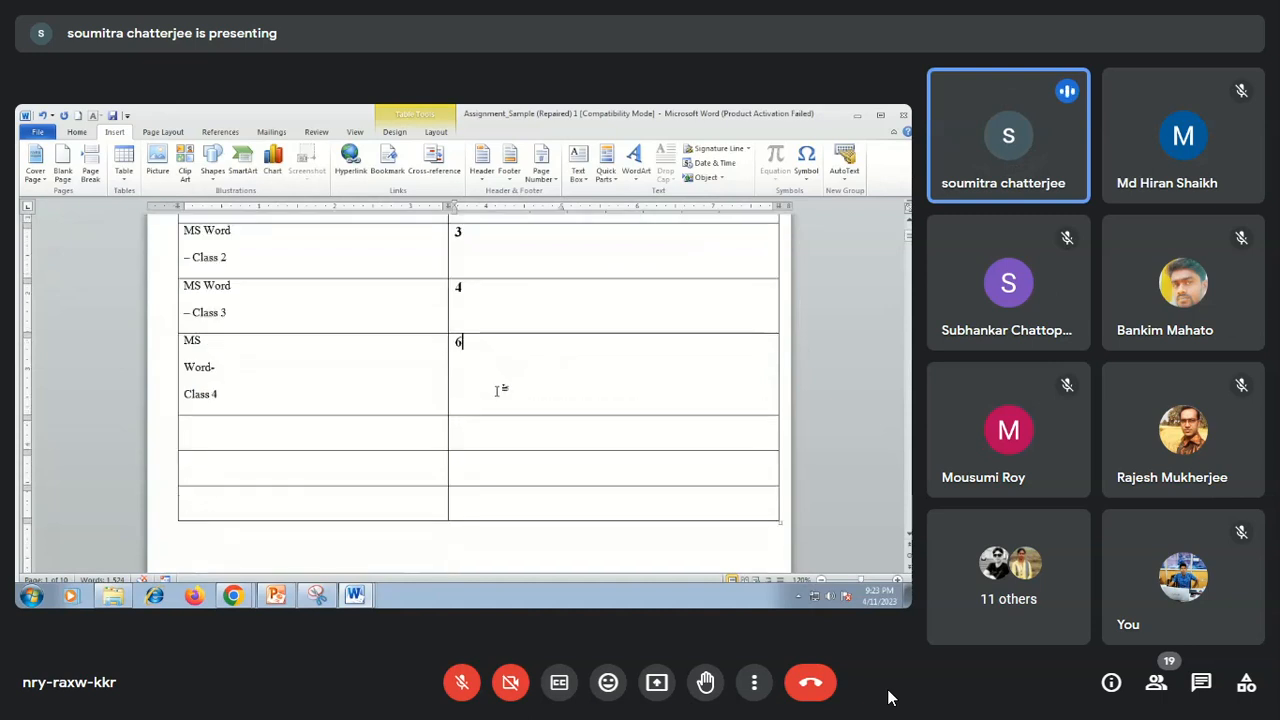
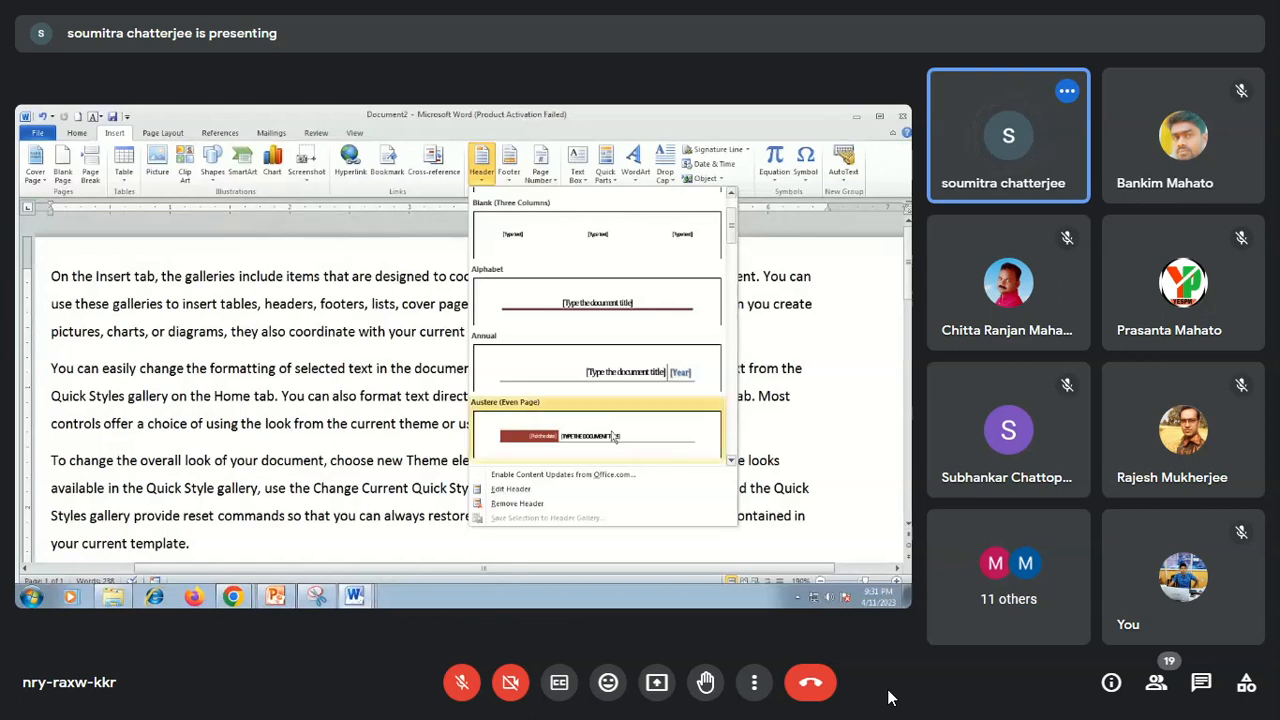
Insert the Alphabet header with the document title "Word tutorial" and return to the body text.
click(603, 321)
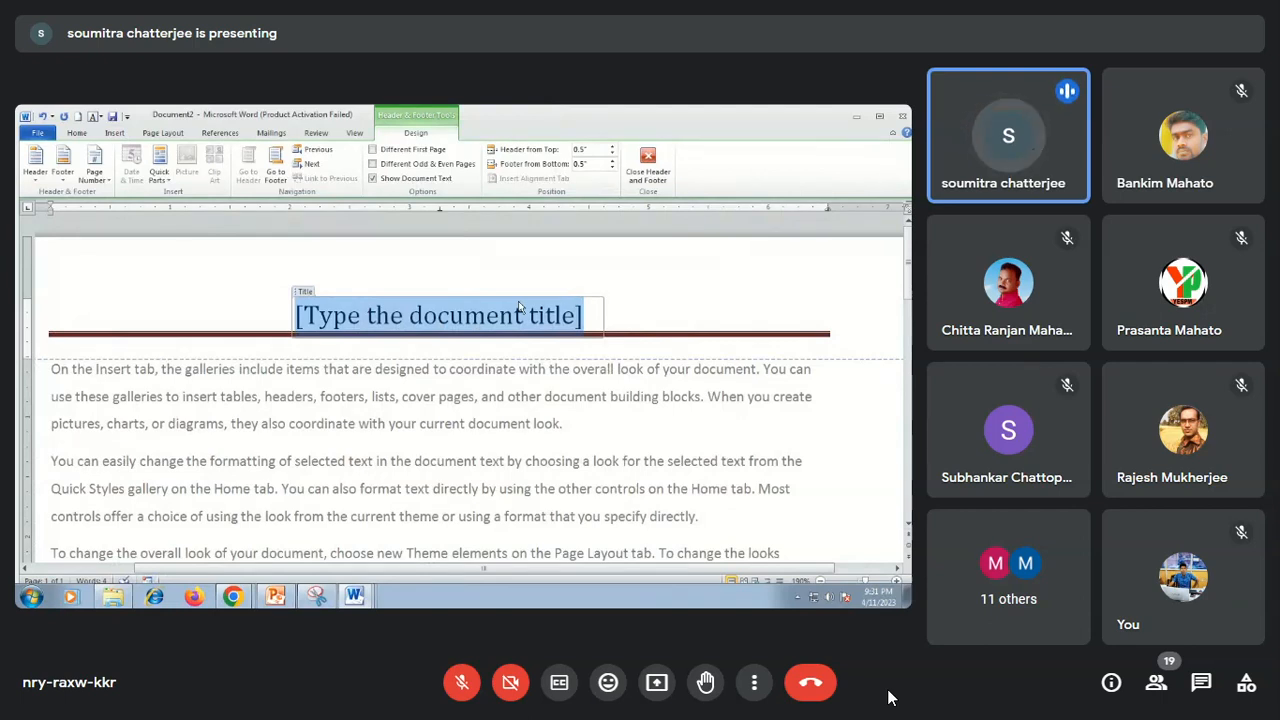
text(W)
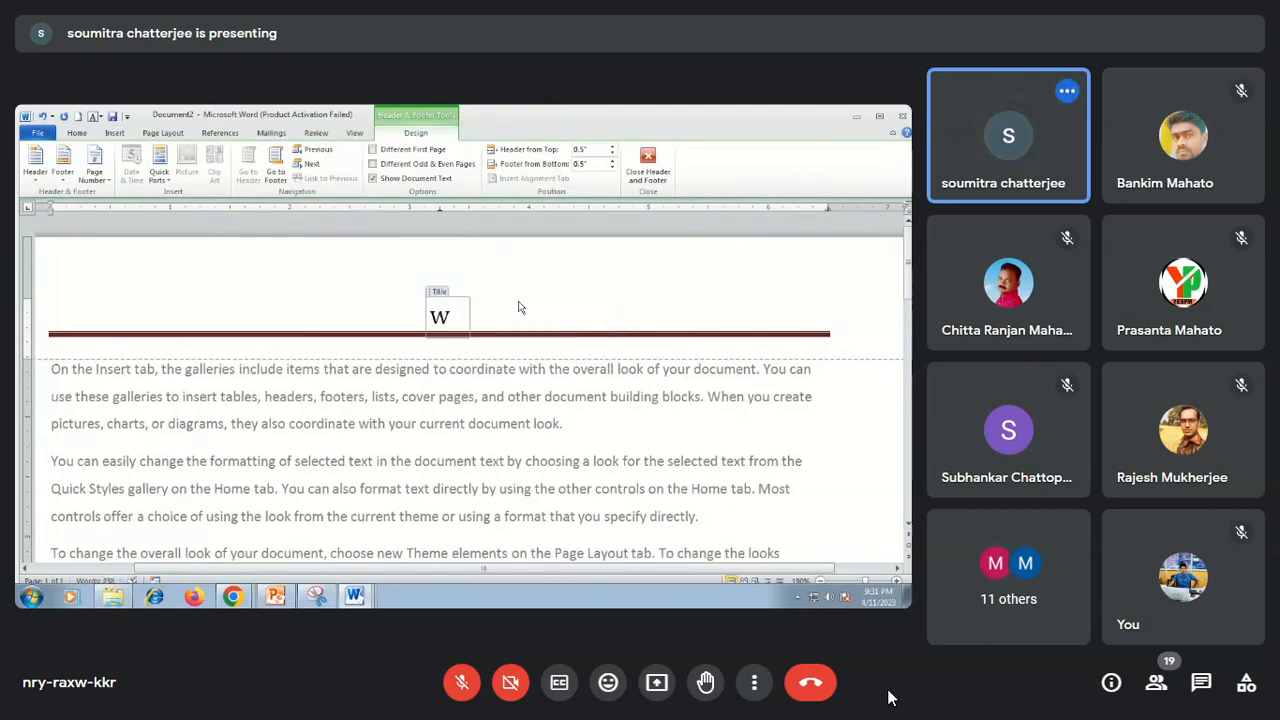
text(ord )
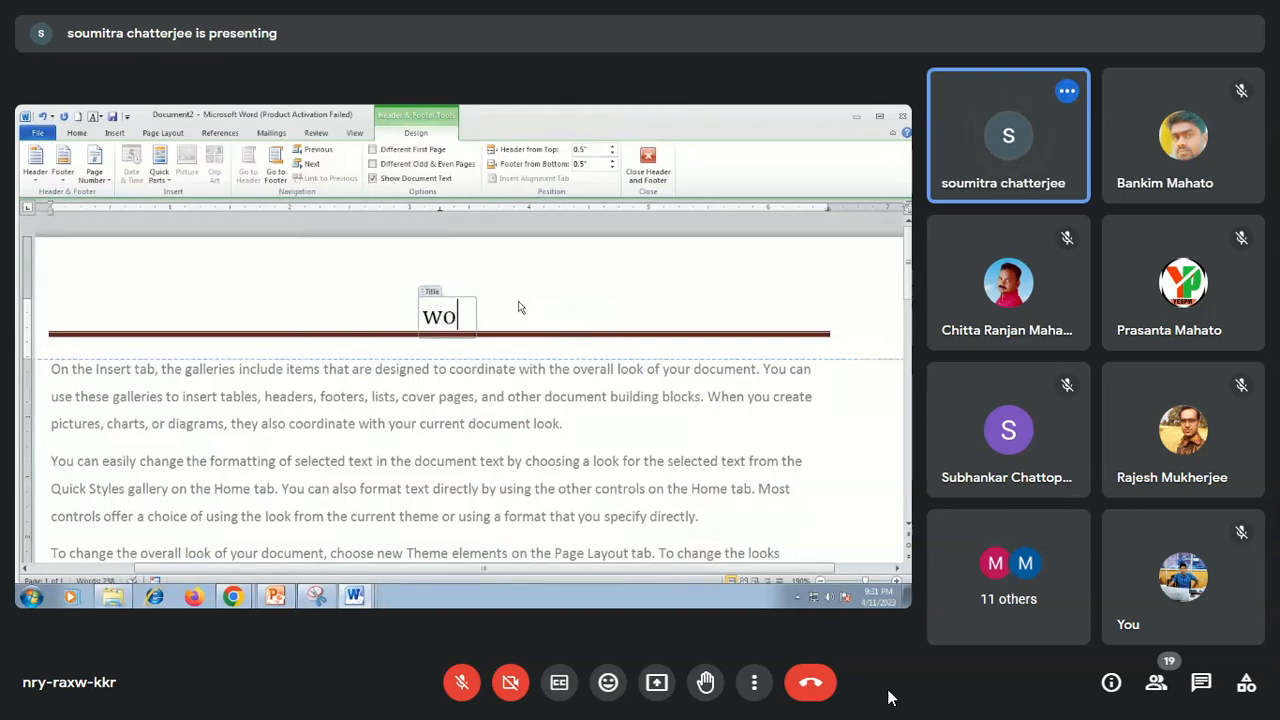
text(t)
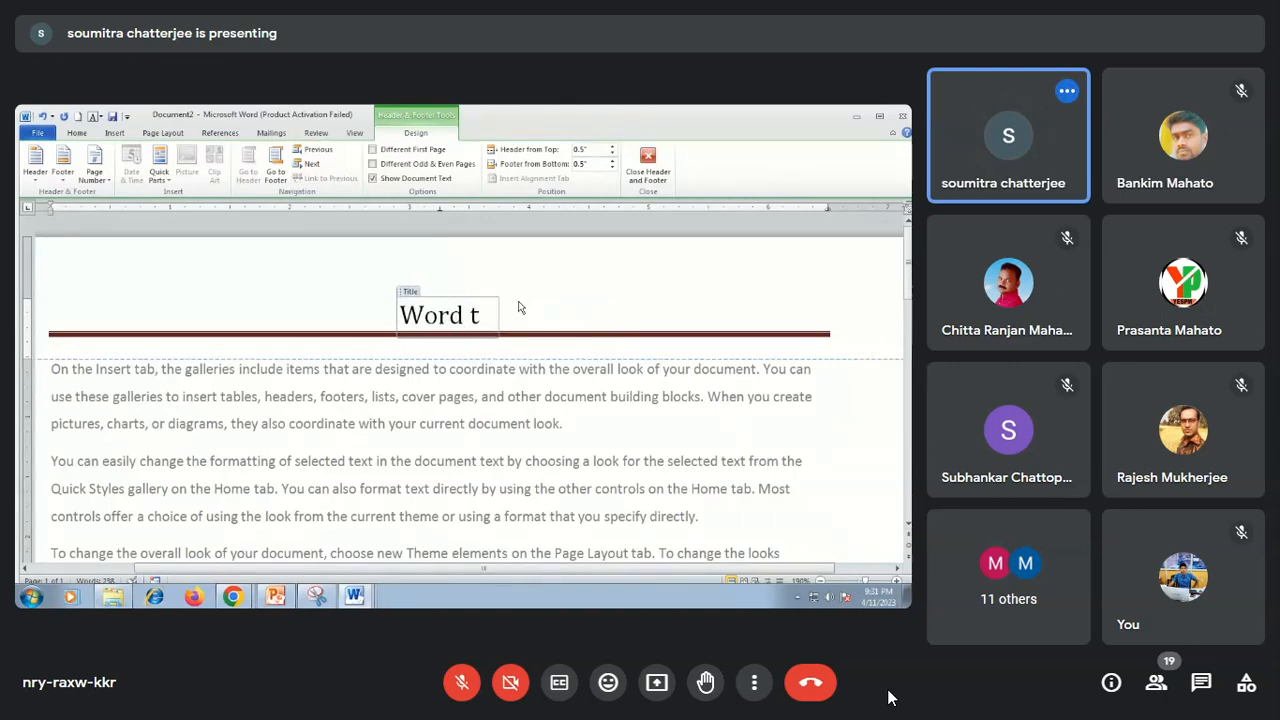
text(uto)
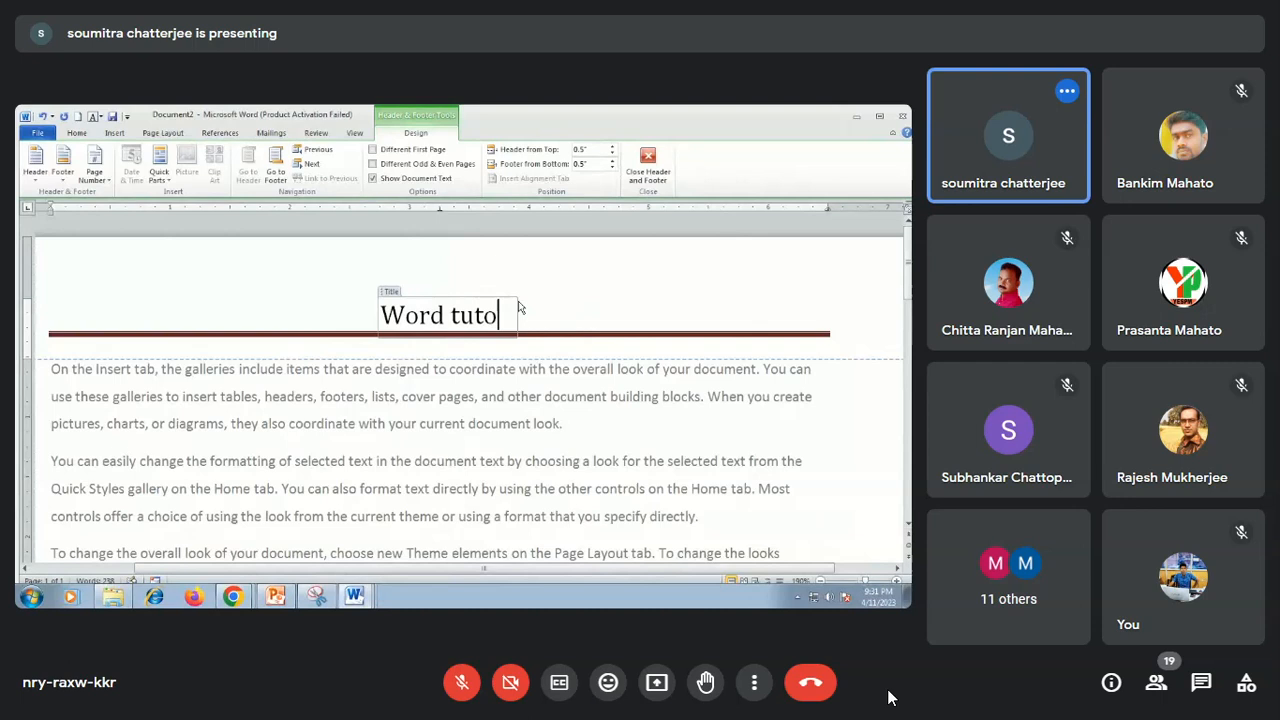
text(rial)
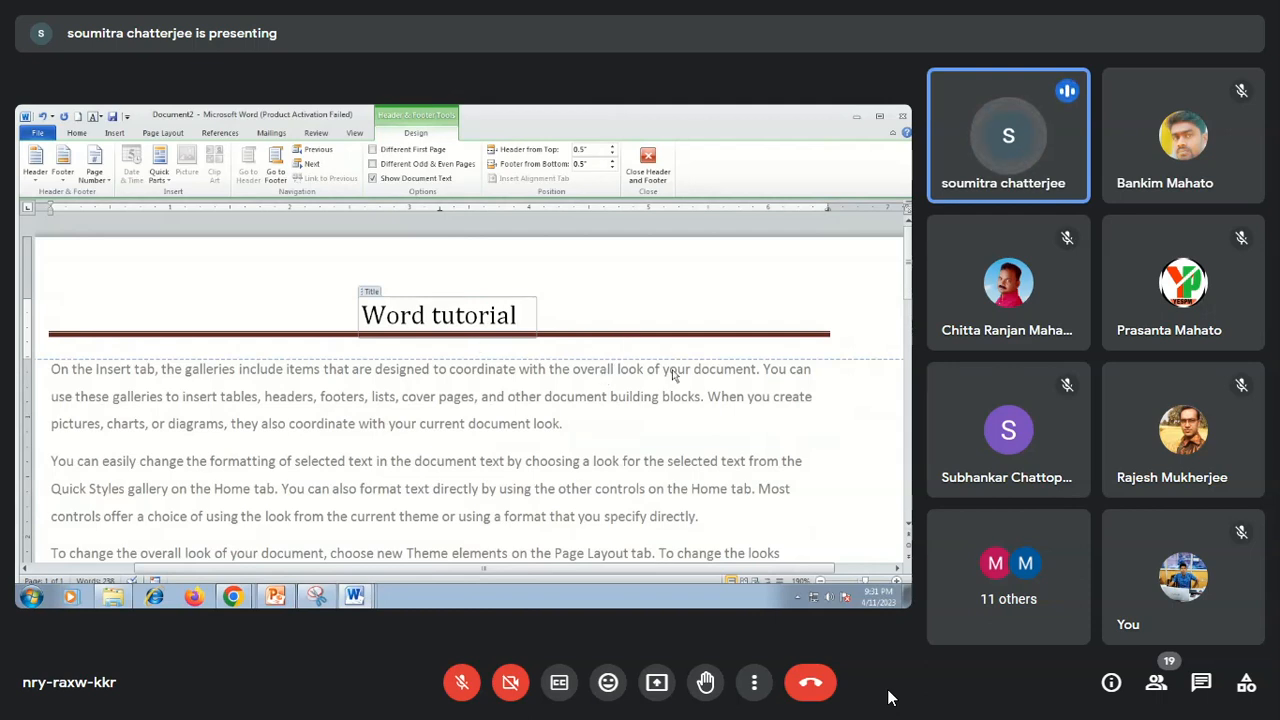
double_click(514, 443)
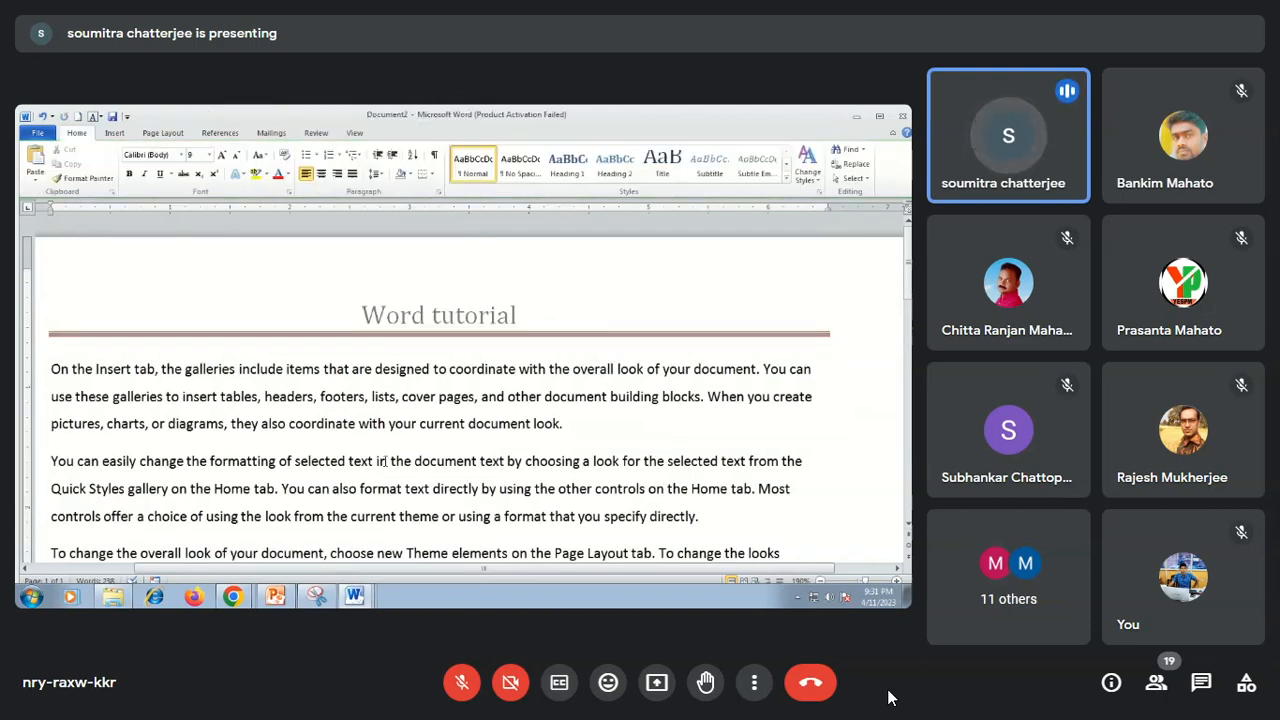
Add blank lines below the last paragraph until the document runs onto a second page, and check the header there.
scroll(384, 455, down, 8)
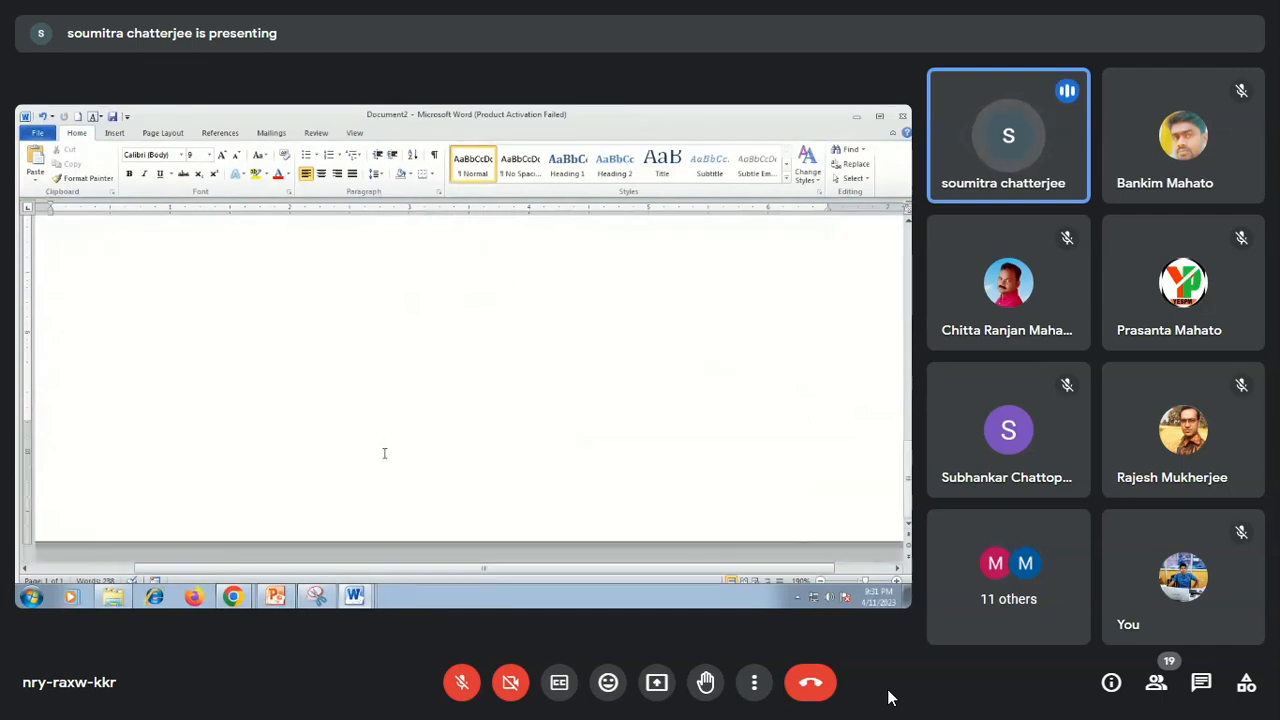
scroll(386, 441, up, 8)
scroll(414, 411, down, 5)
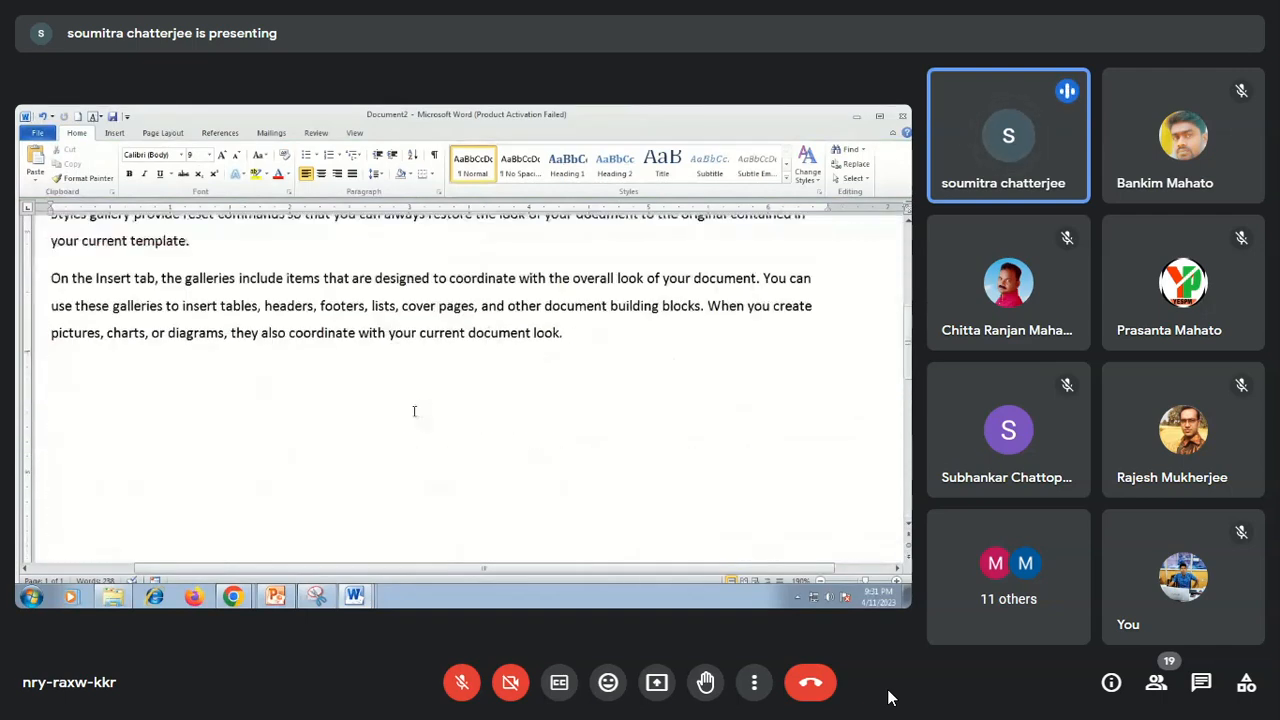
key(Return)
key(Return)
key(Return)
key(Return)
key(Return)
key(Return)
key(Return)
key(Return)
key(Return)
key(Return)
key(Return)
key(Return)
key(Return)
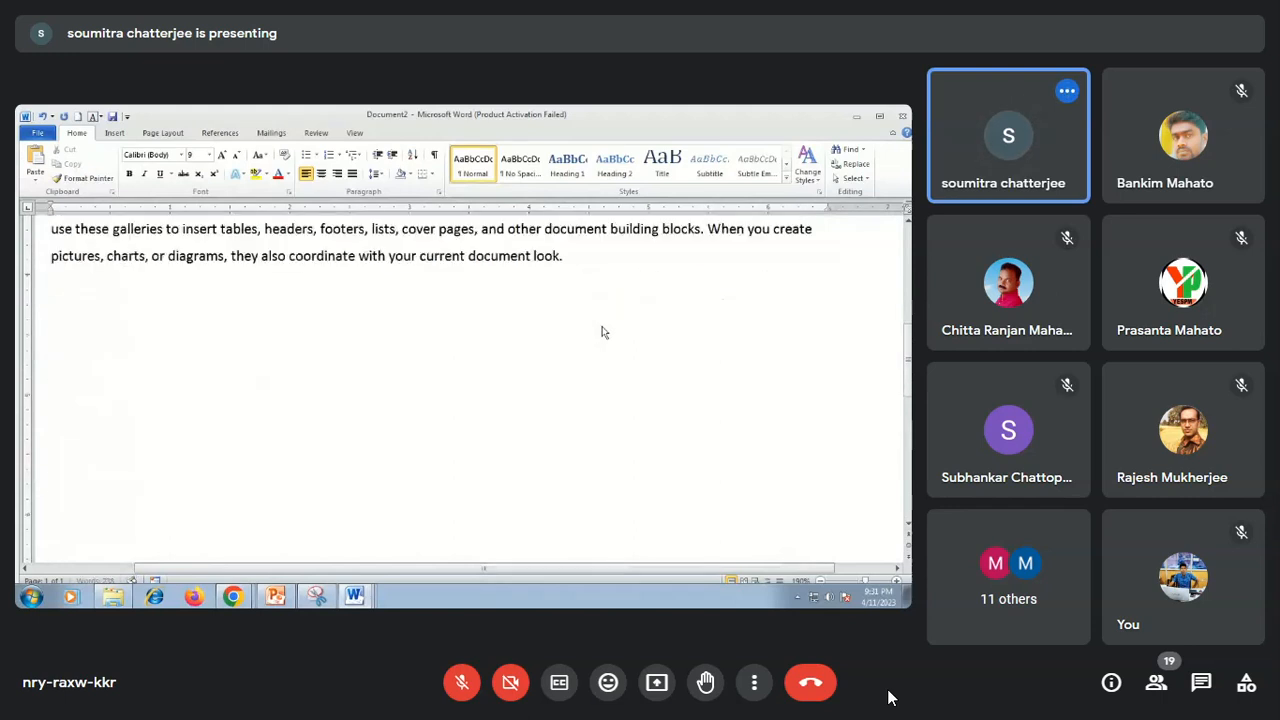
key(Return)
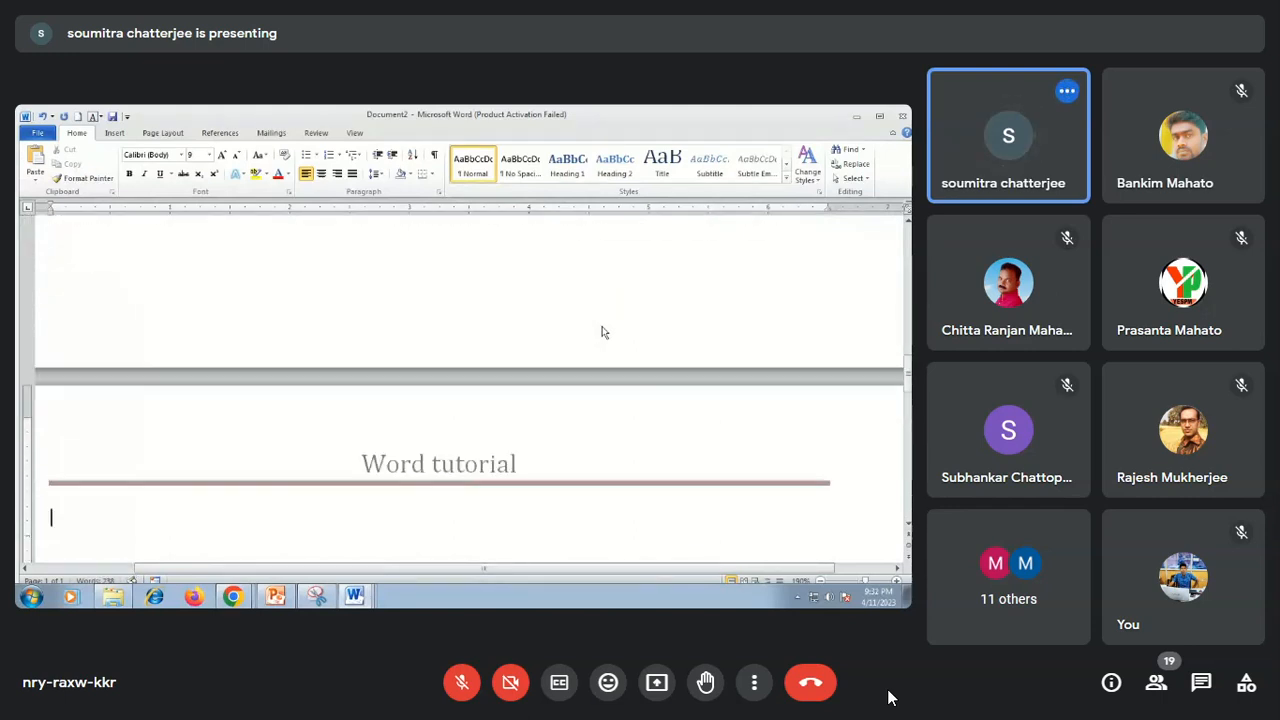
scroll(604, 333, down, 3)
scroll(603, 333, up, 2)
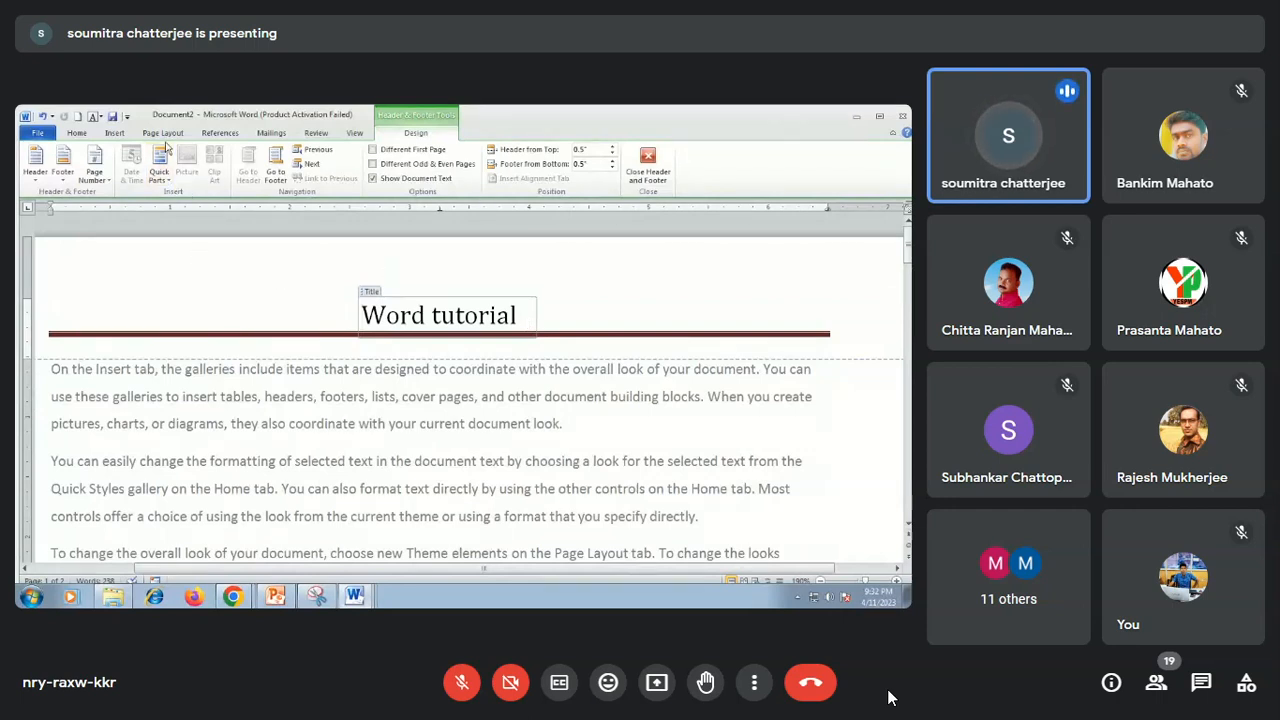
Save the selected red address block to the Header gallery as a building block named "MS SOLUTION".
click(116, 133)
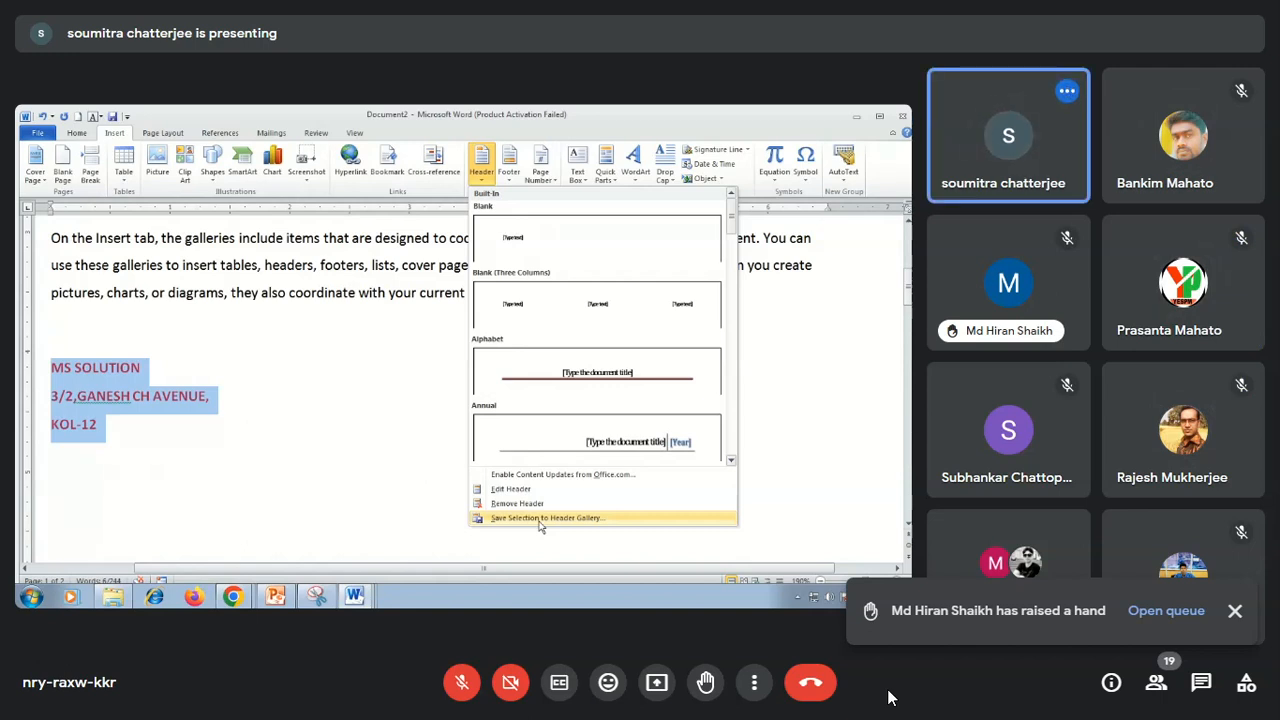
click(540, 518)
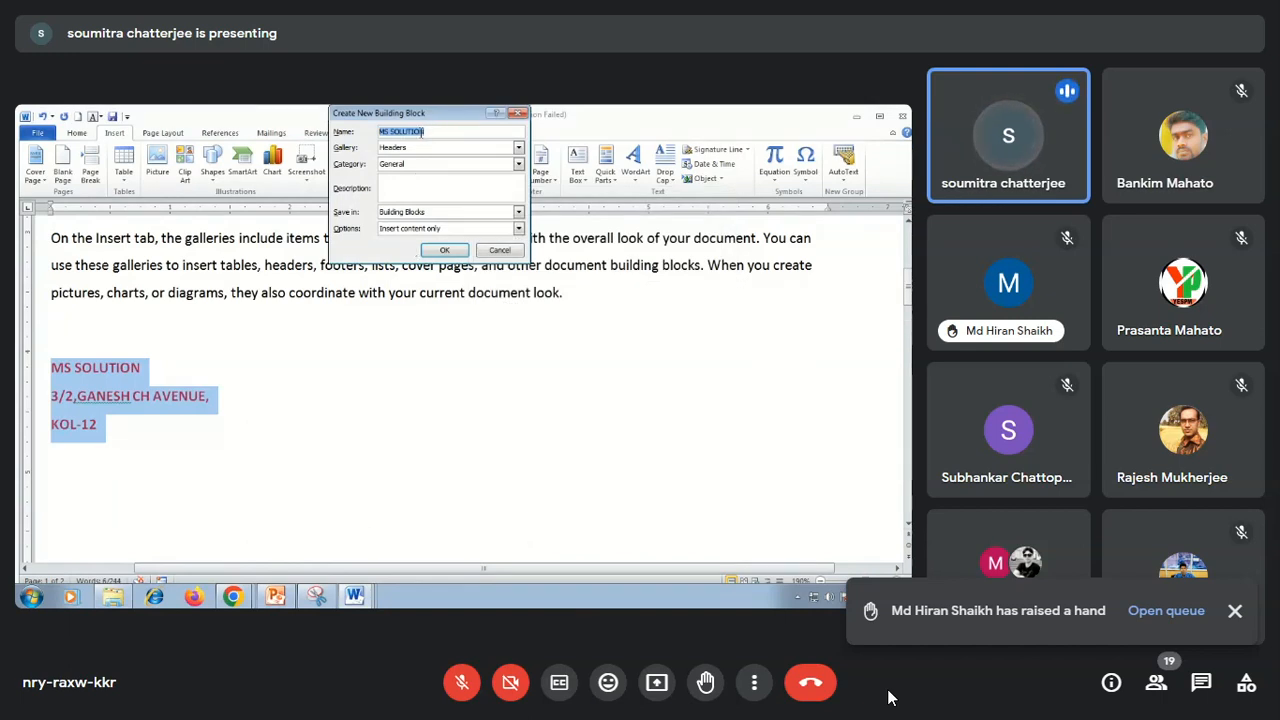
click(444, 250)
click(280, 411)
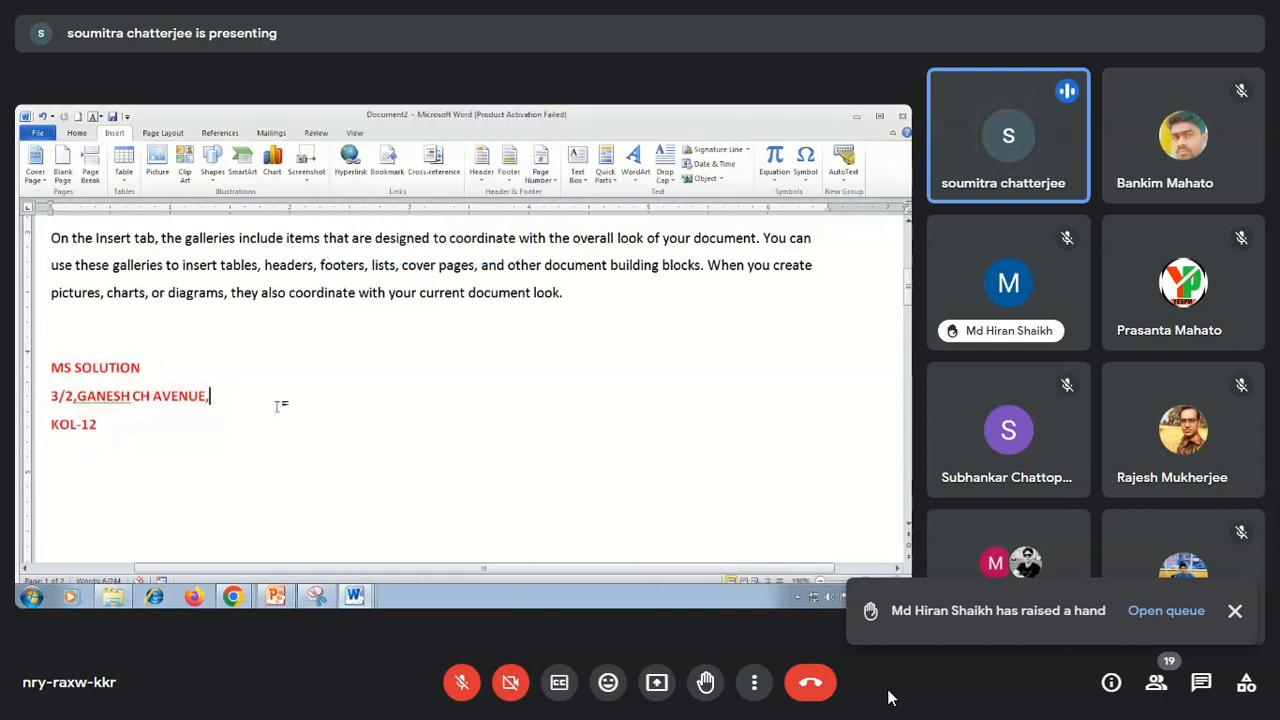
Browse the header gallery to its end for the saved MS SOLUTION header.
scroll(297, 399, up, 4)
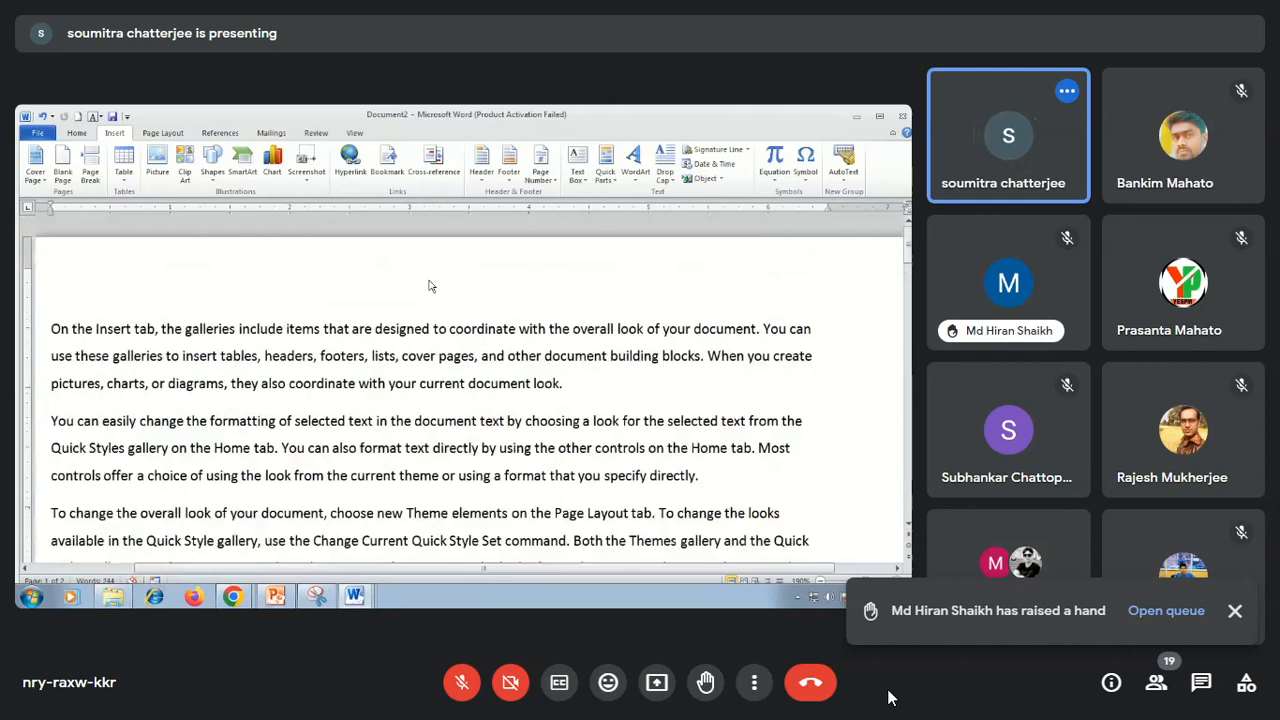
click(481, 165)
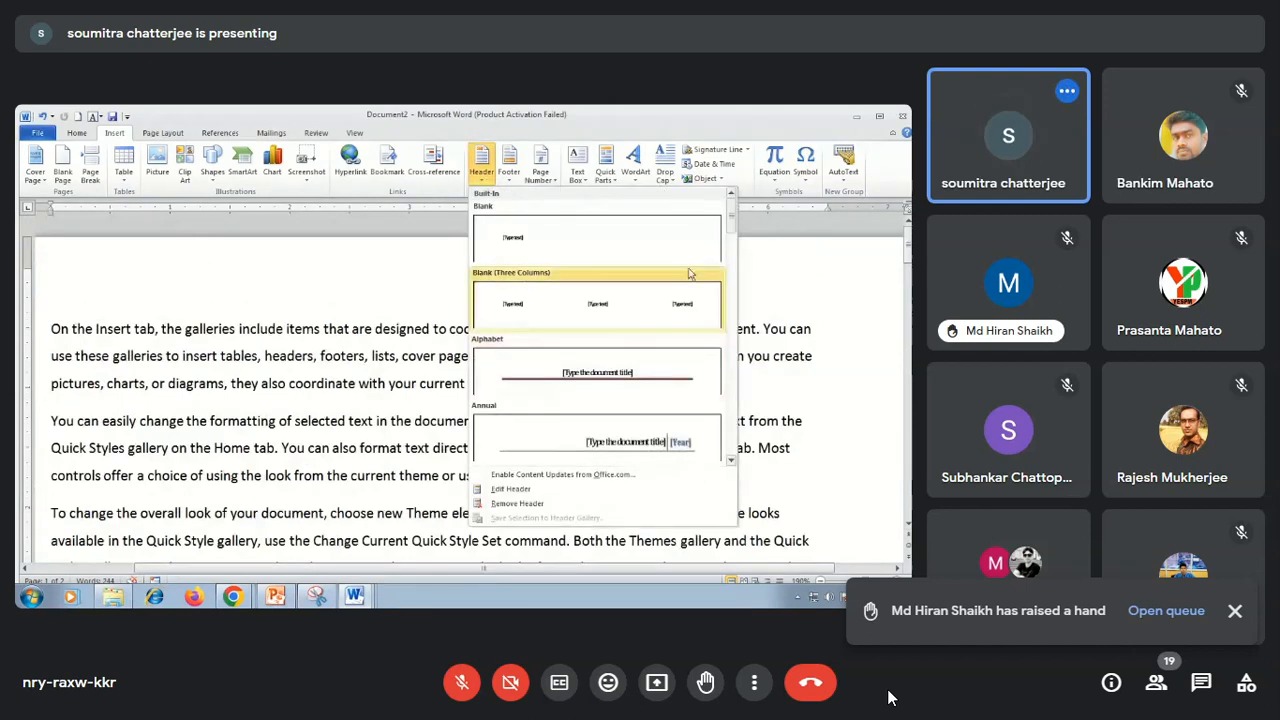
drag(731, 219, 731, 452)
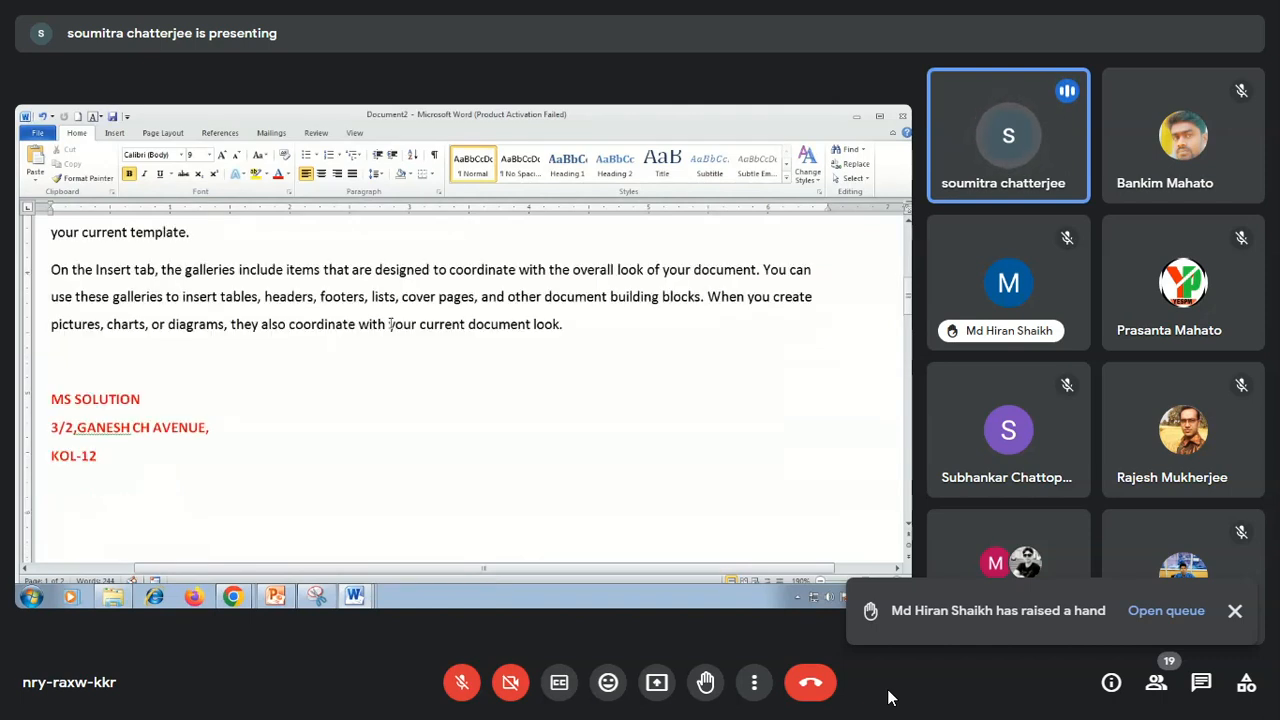
Delete the three-line MS SOLUTION address block below the last paragraph.
drag(44, 396, 180, 449)
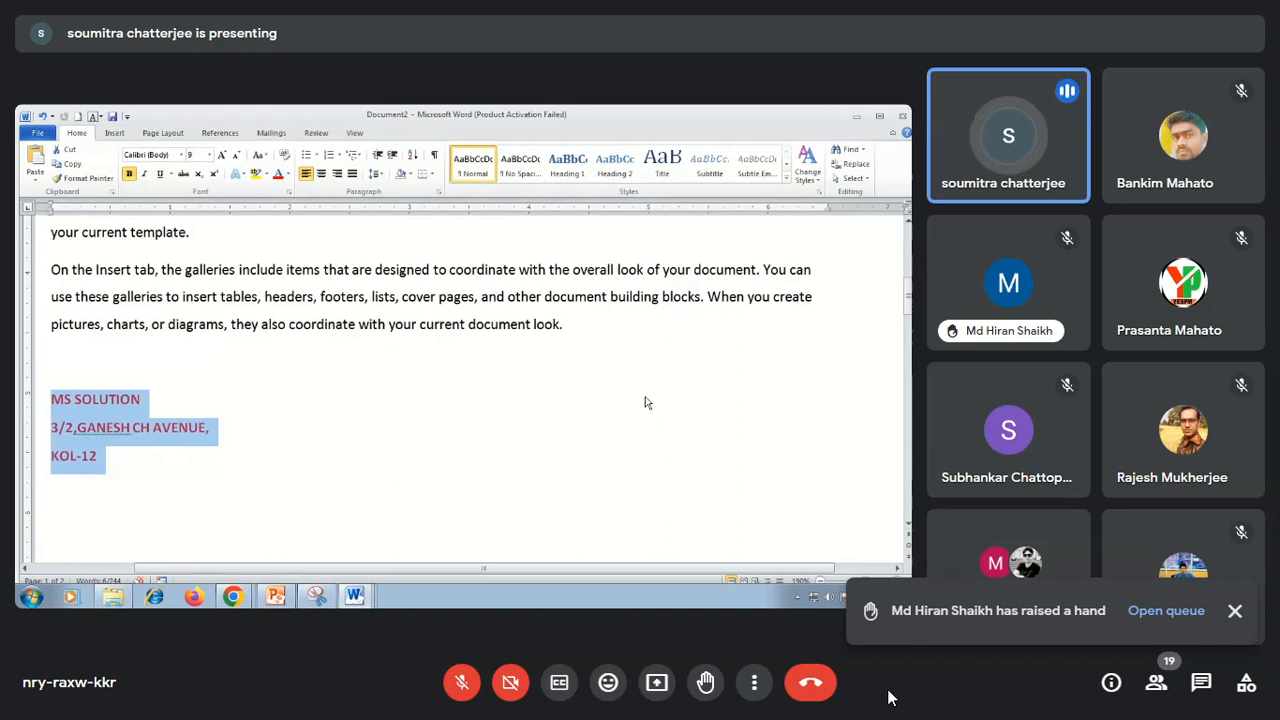
key(Delete)
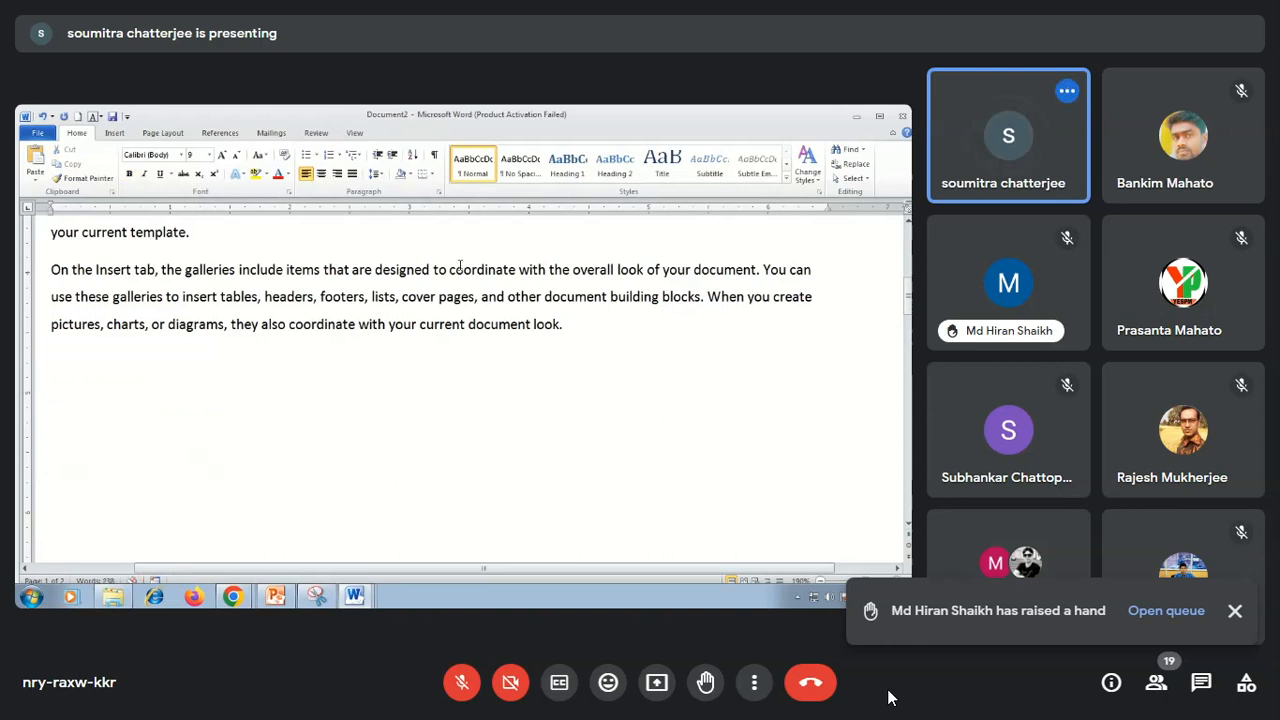
click(114, 133)
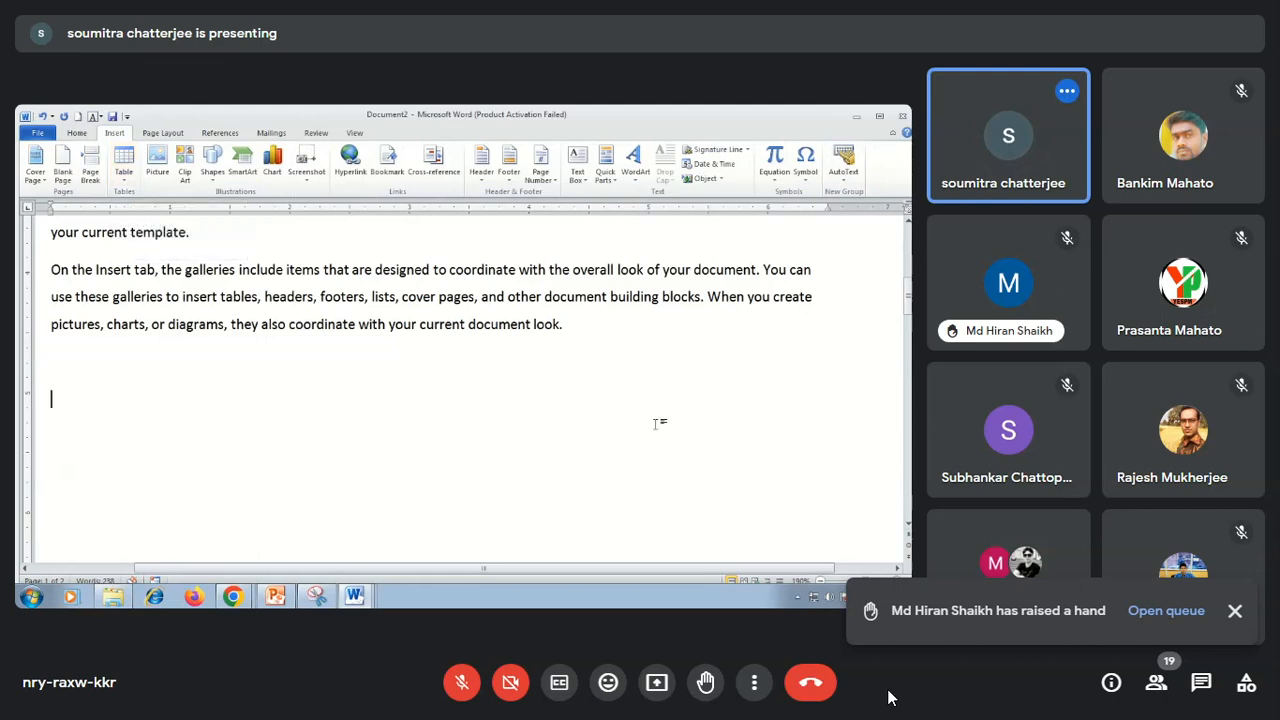
key(ctrl+z)
scroll(657, 430, down, 6)
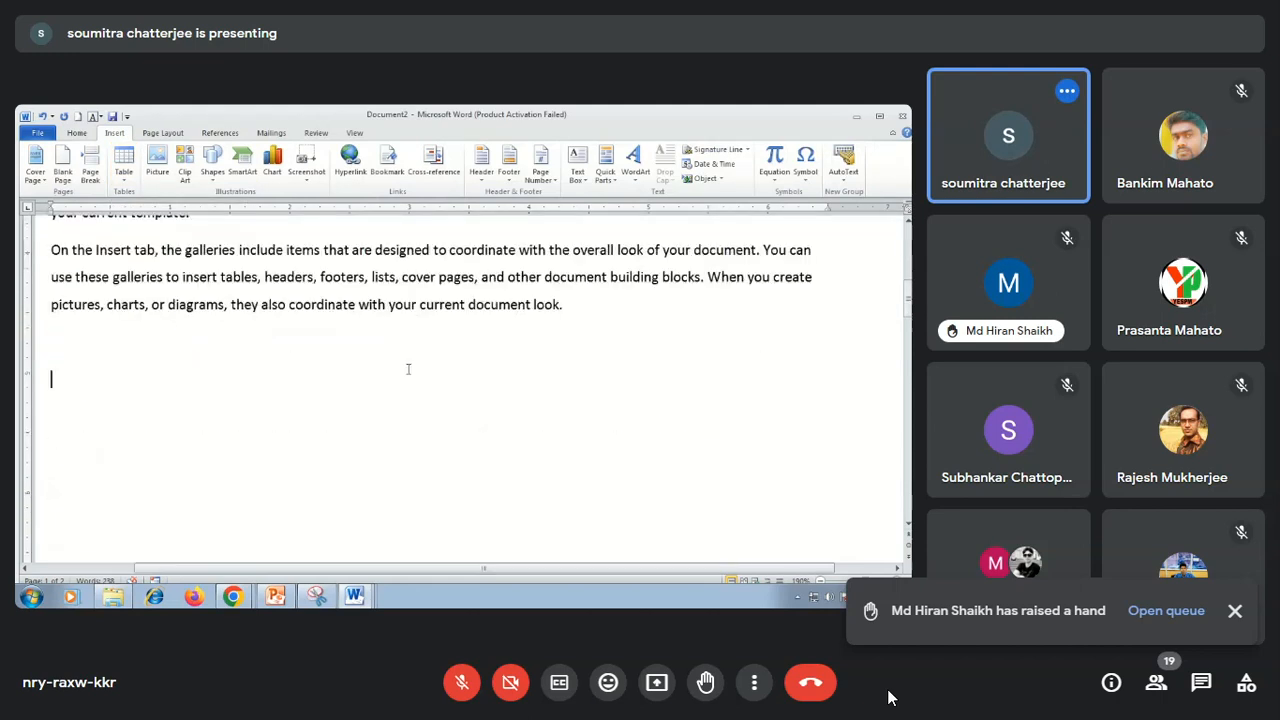